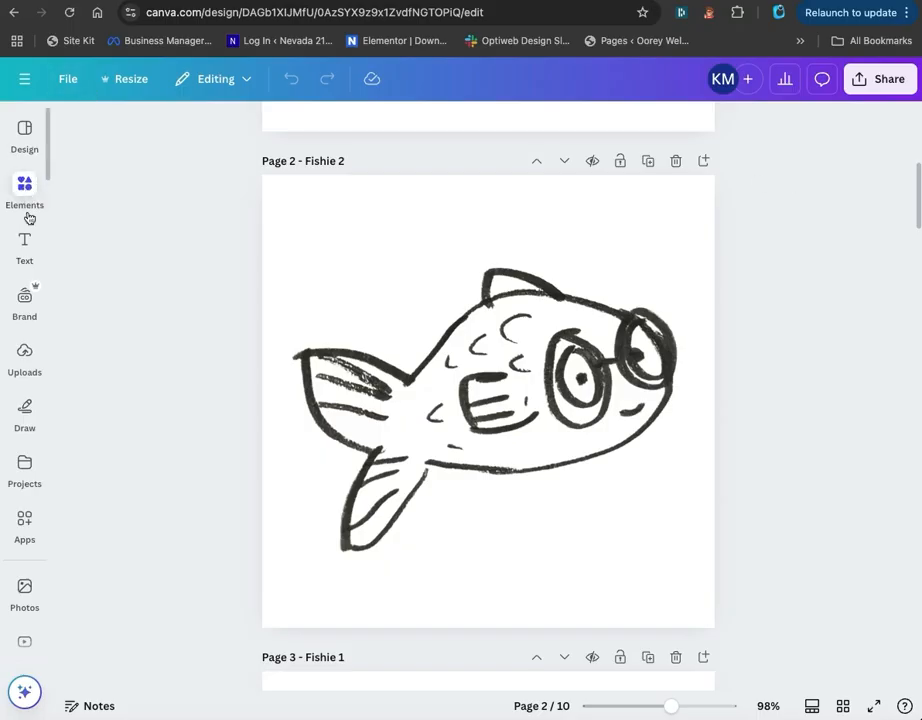
Duplicate the page named Fishie 2 and delete the fish drawing from the copy.
click(26, 358)
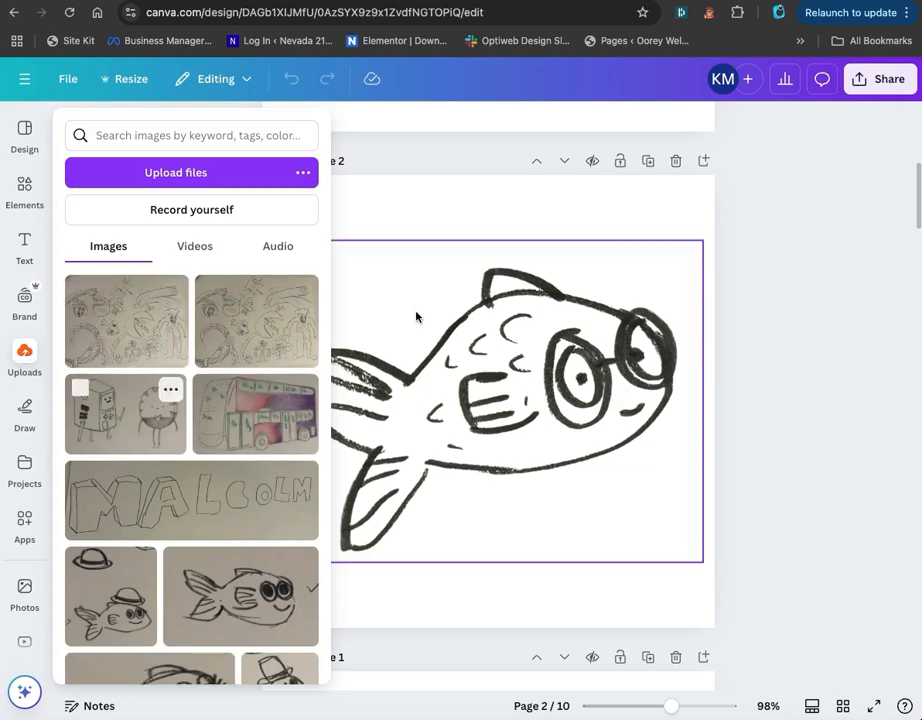
click(647, 160)
click(469, 290)
key(Delete)
Add the uploaded photo of the smiling fish sketch with a check mark to the blank page 3.
click(24, 355)
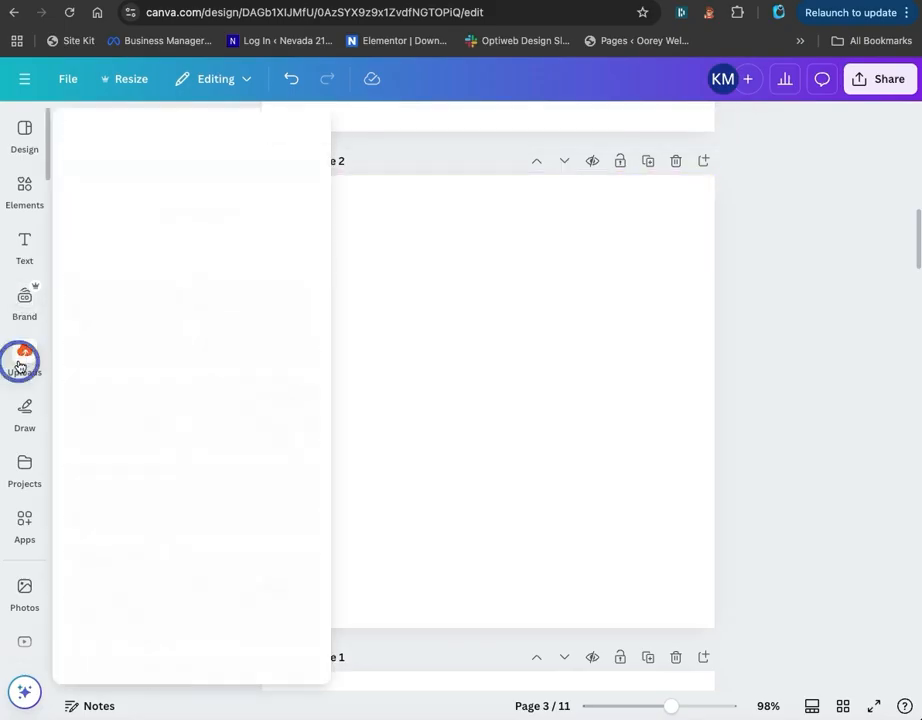
click(242, 587)
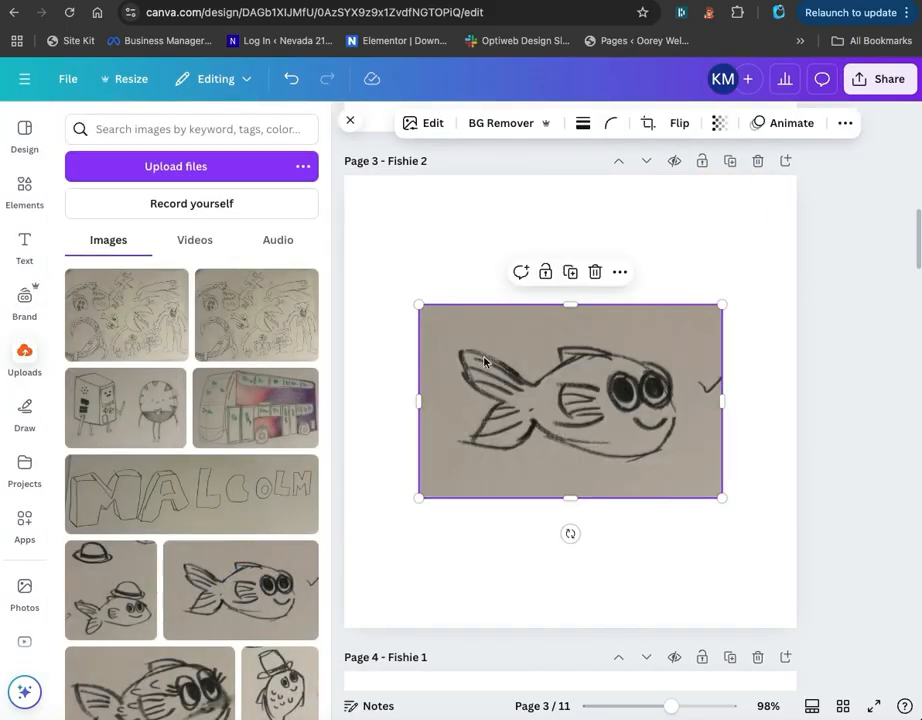
click(404, 226)
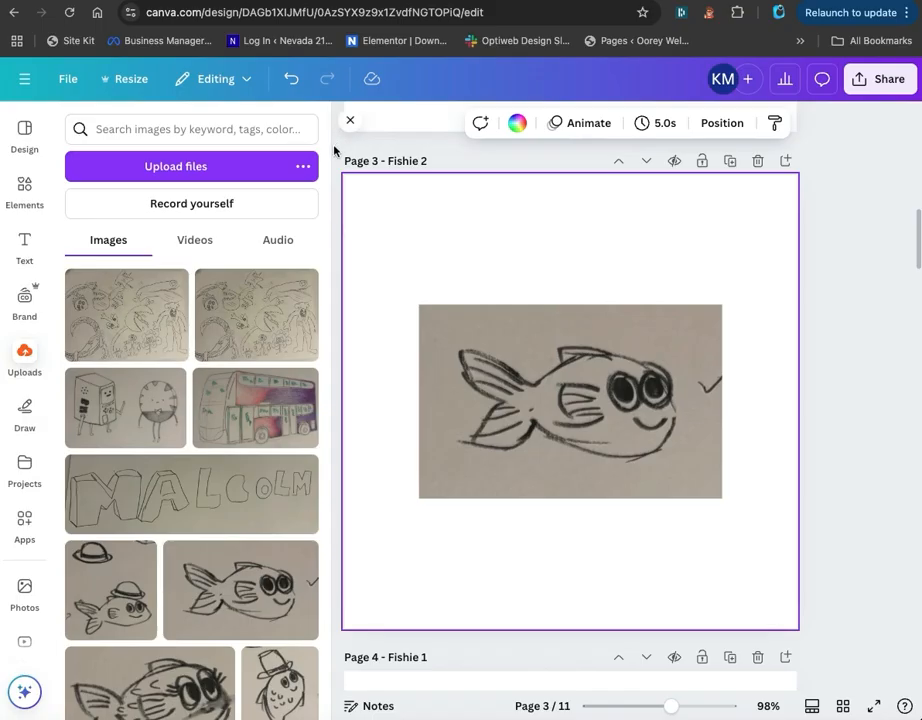
click(350, 120)
Remove the fish photo's background and enlarge it to span most of the page width, centred horizontally.
click(446, 387)
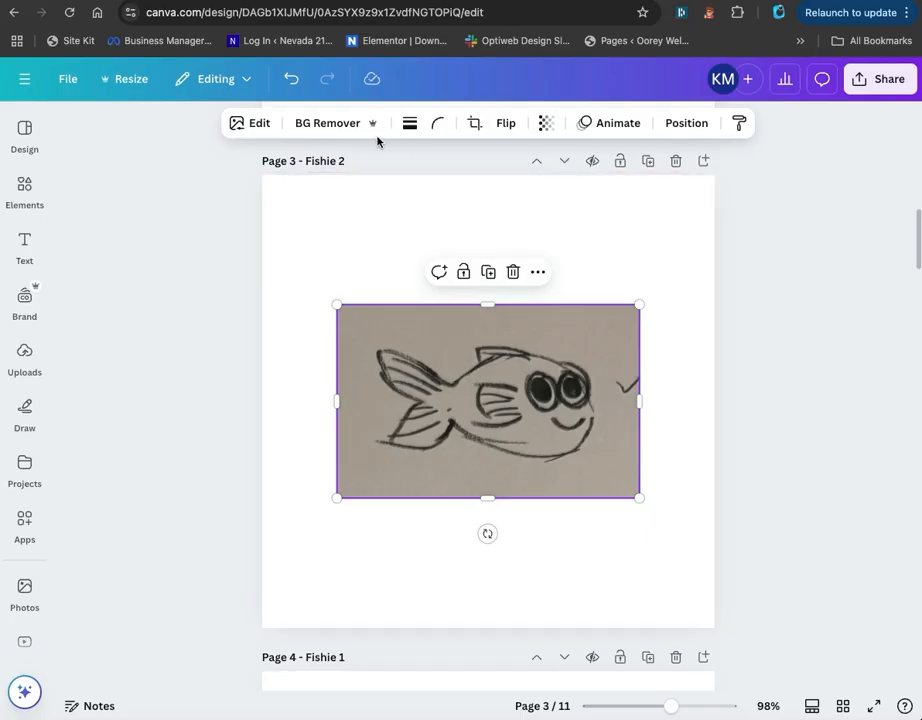
click(330, 122)
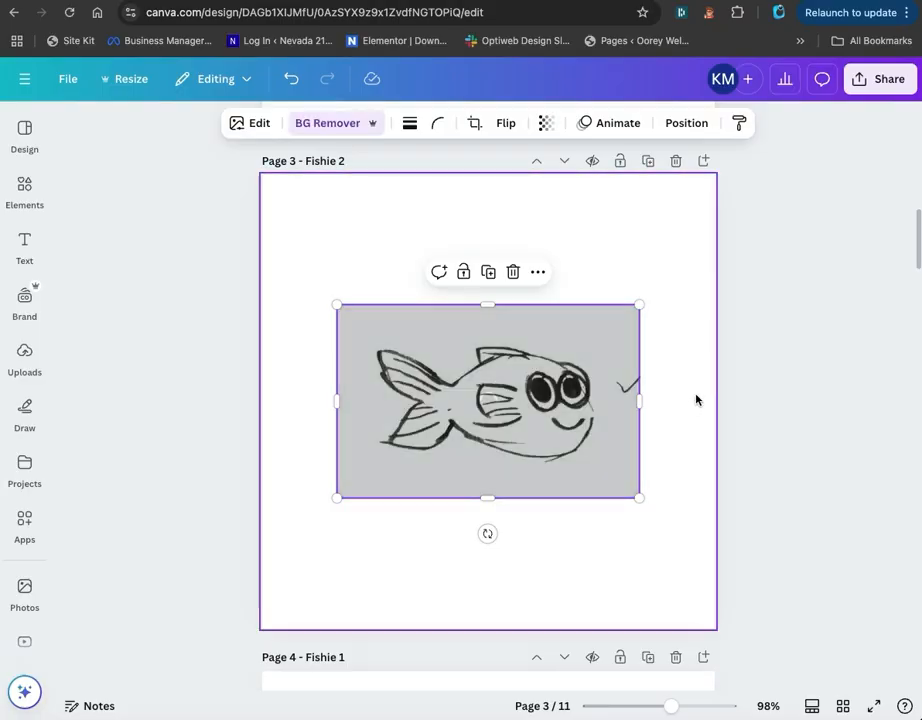
drag(337, 497, 286, 589)
drag(640, 303, 698, 246)
click(792, 323)
drag(508, 384, 510, 354)
drag(705, 375, 667, 375)
drag(539, 354, 560, 354)
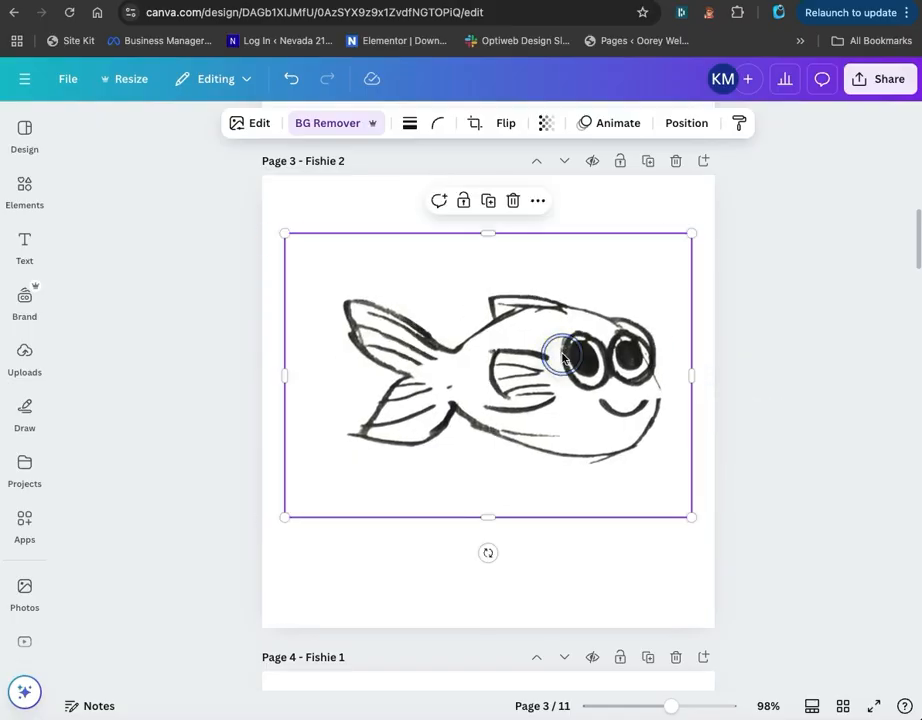
Open the design's PNG download settings and choose a transparent background.
click(827, 280)
click(873, 90)
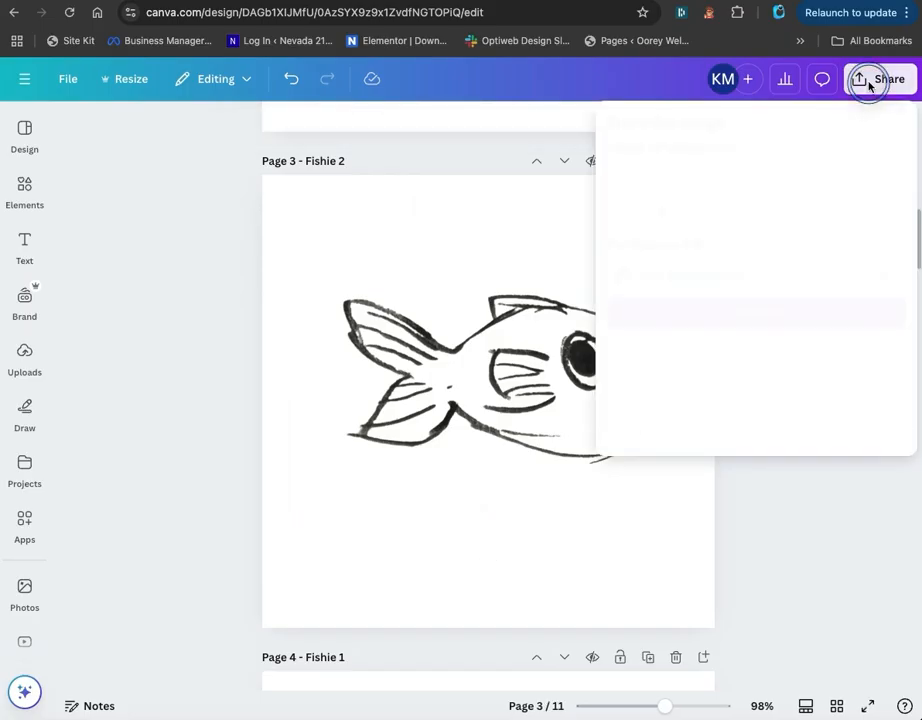
click(641, 382)
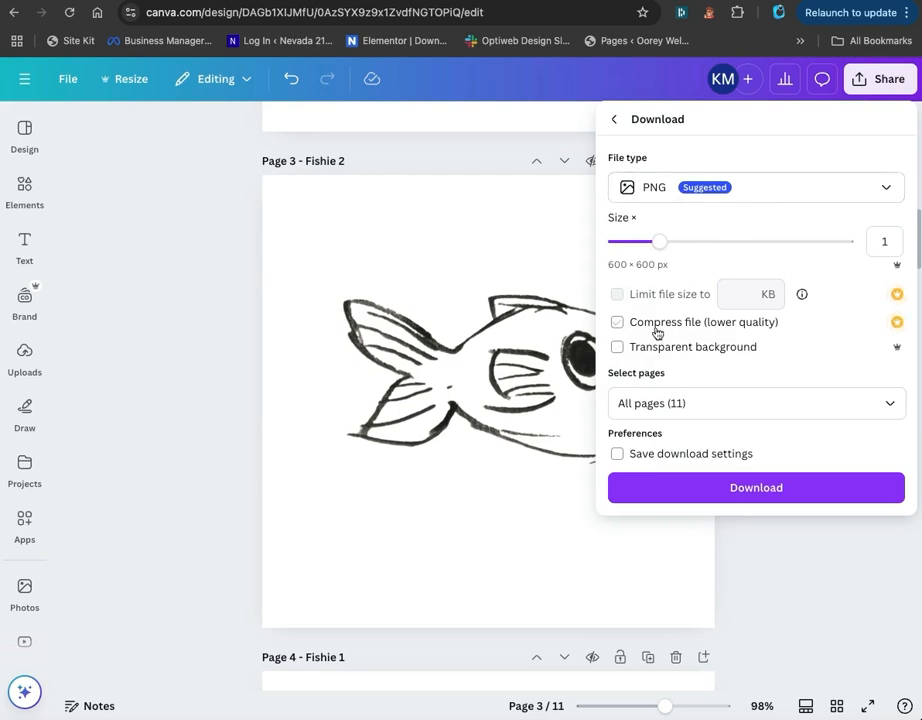
click(618, 347)
click(242, 207)
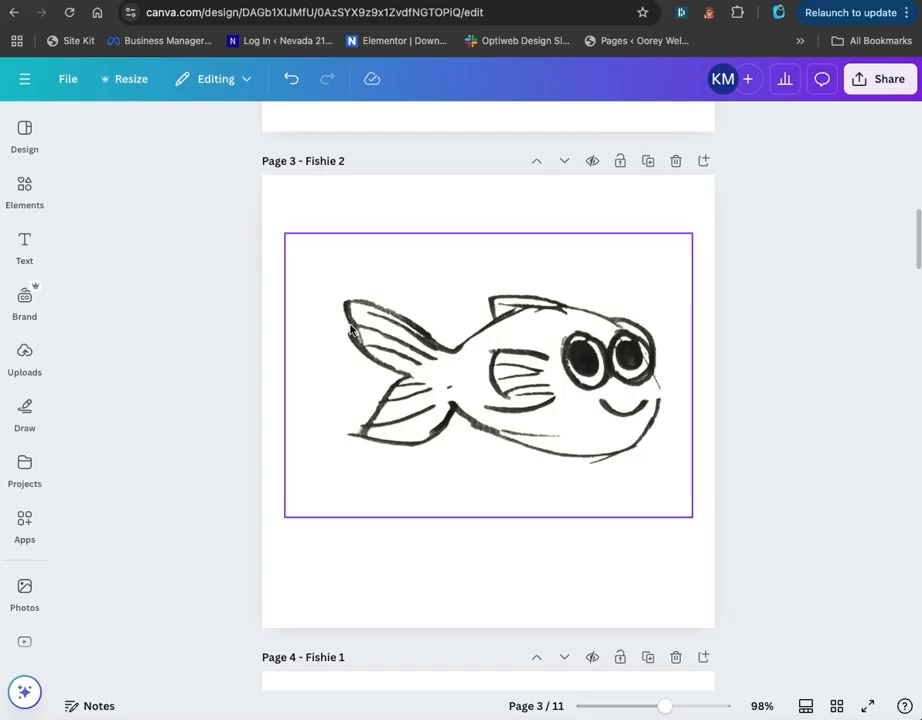
scroll(350, 330, up, 1)
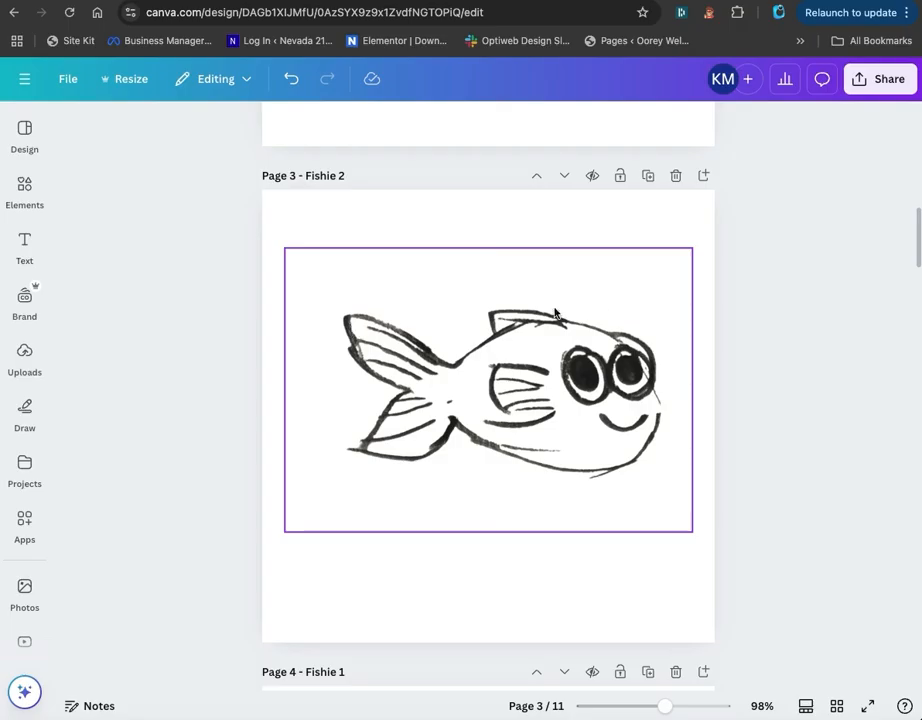
click(607, 294)
scroll(607, 299, up, 5)
scroll(607, 305, up, 3)
click(607, 314)
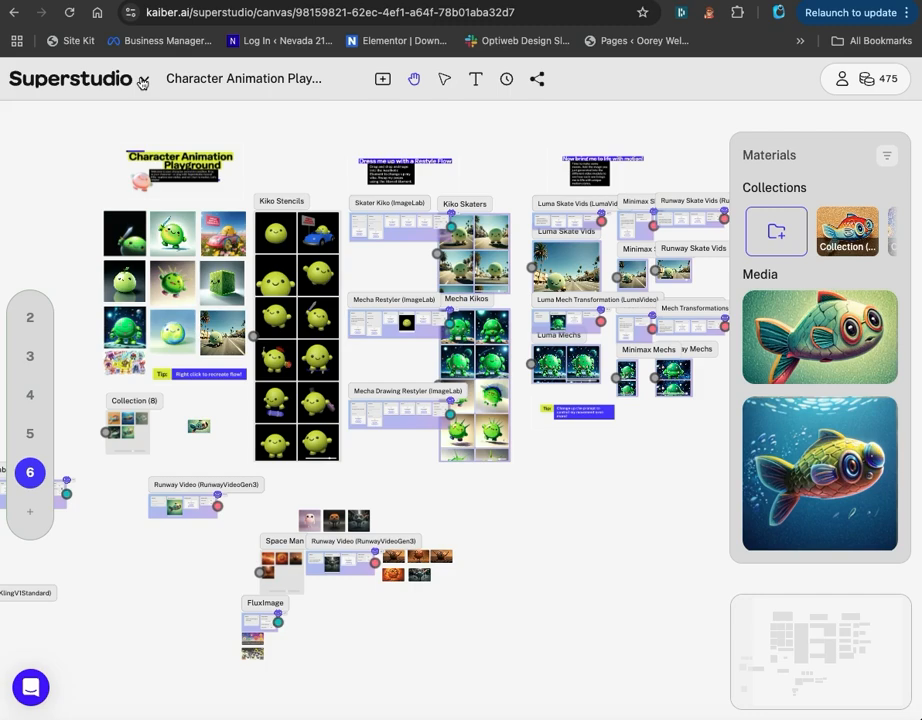
Add an Image Lab flow from the image flows to the Superstudio canvas.
click(382, 79)
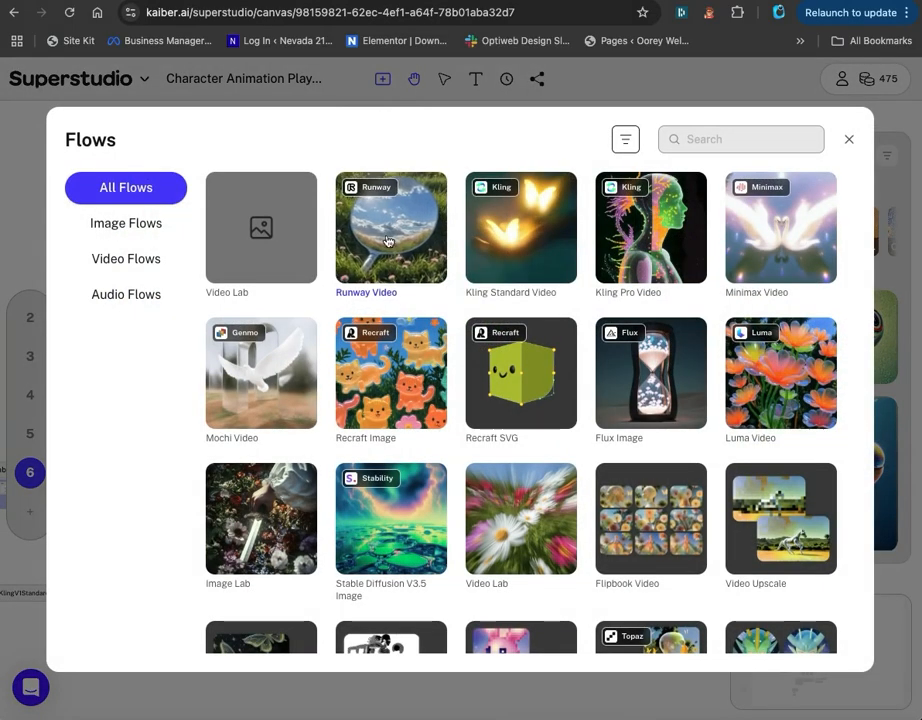
click(112, 222)
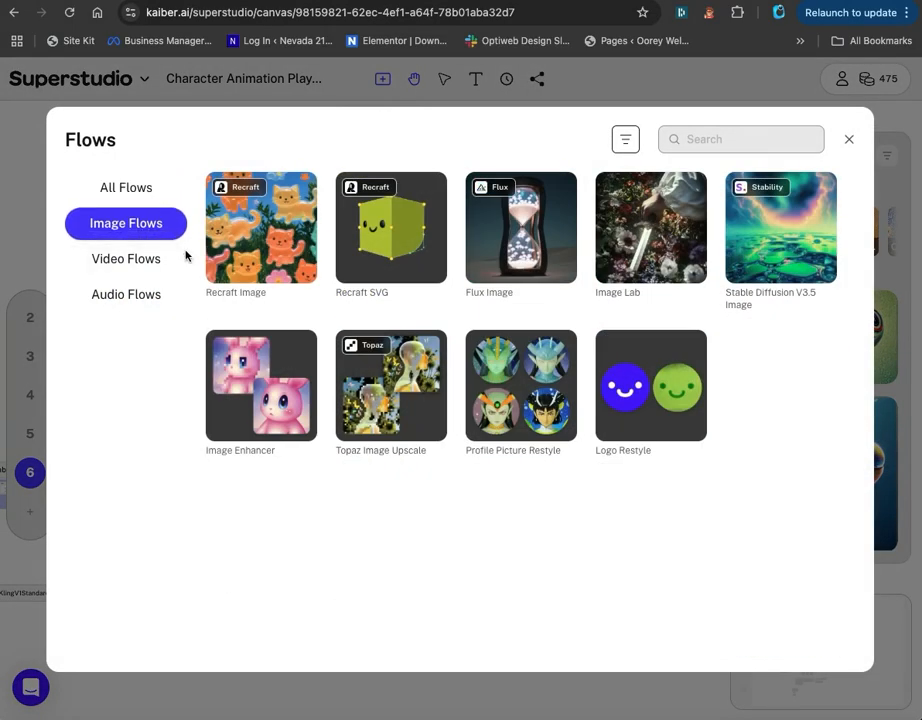
click(632, 242)
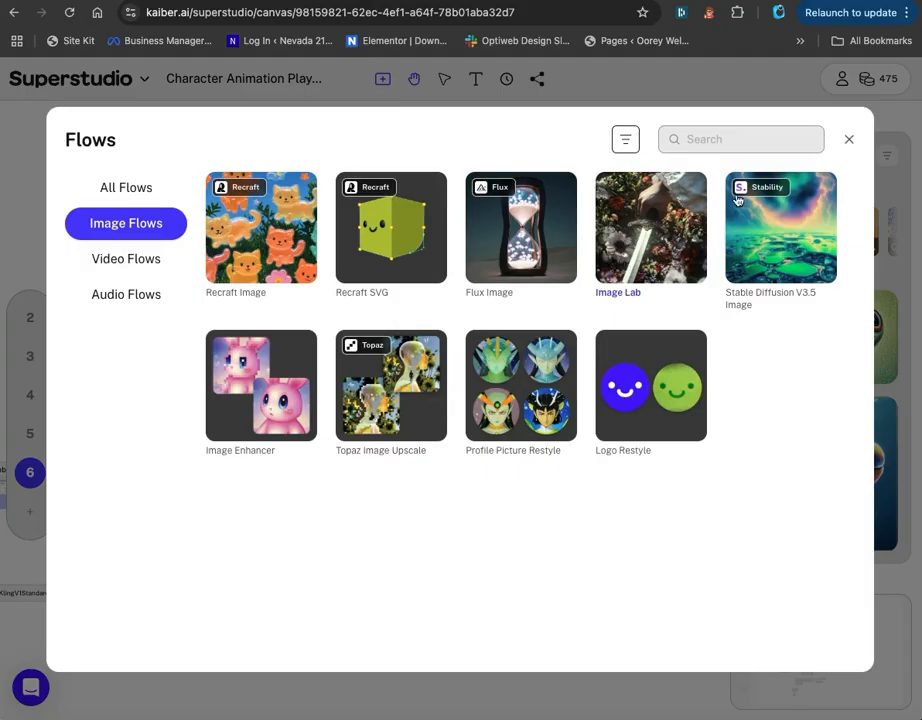
click(849, 139)
drag(384, 551, 371, 556)
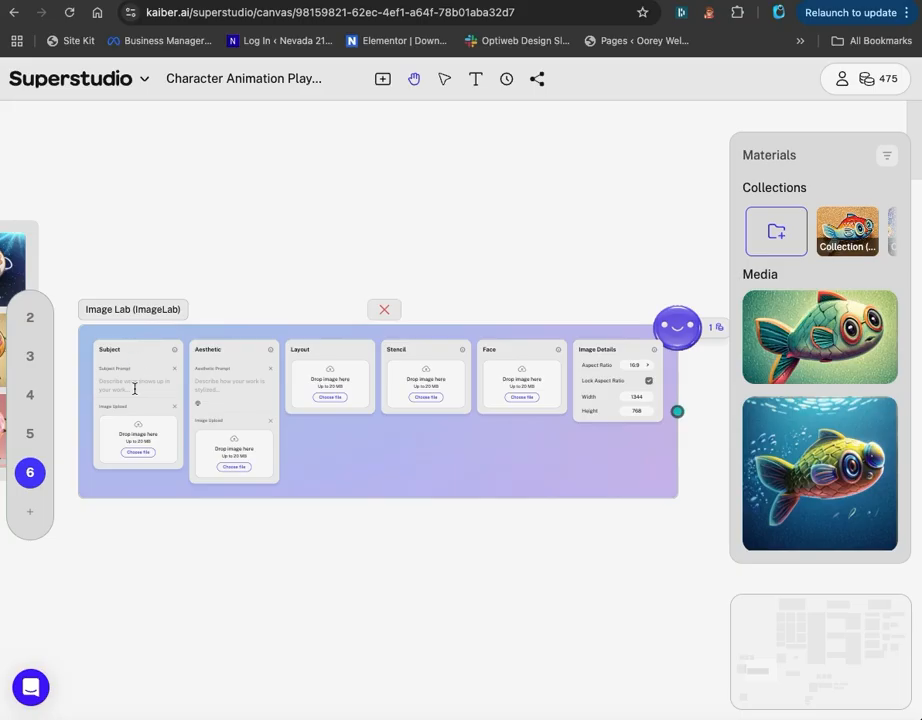
Enter "cute fish" as the subject prompt of the new Image Lab flow.
scroll(134, 388, up, 3)
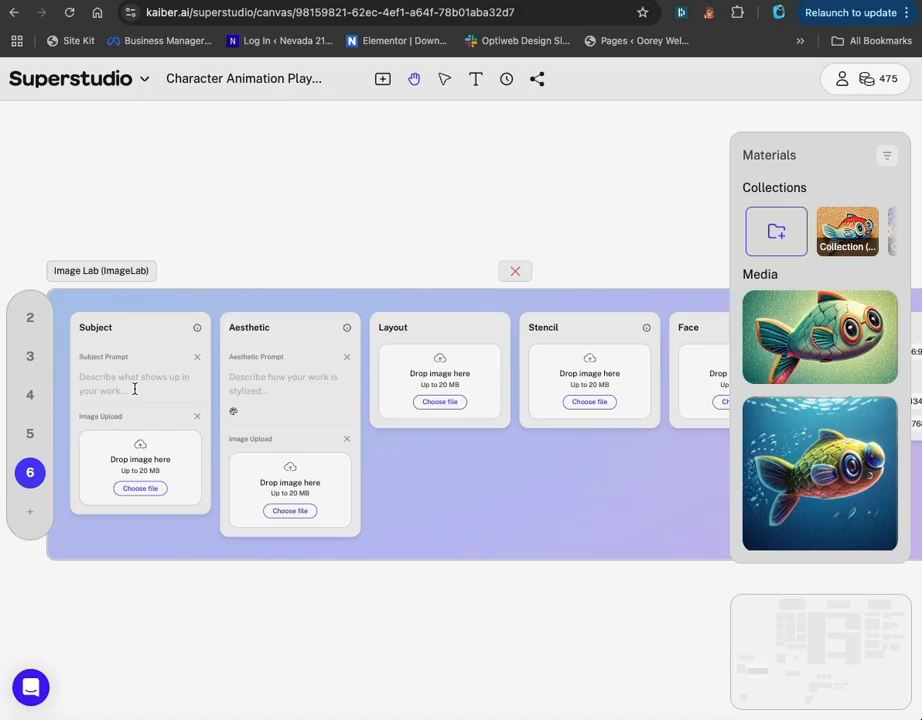
scroll(134, 388, up, 3)
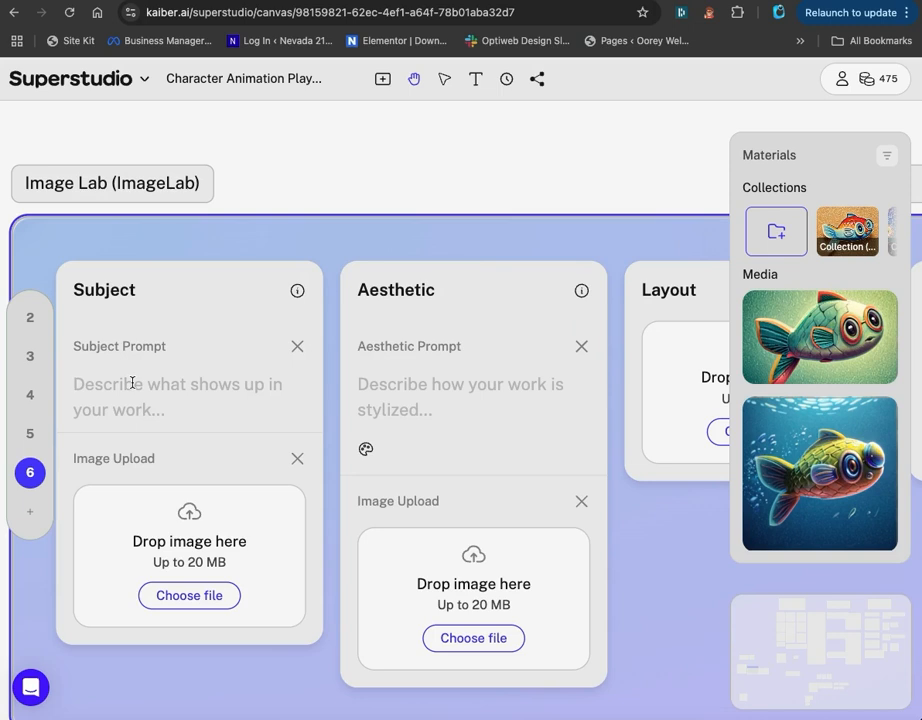
click(132, 383)
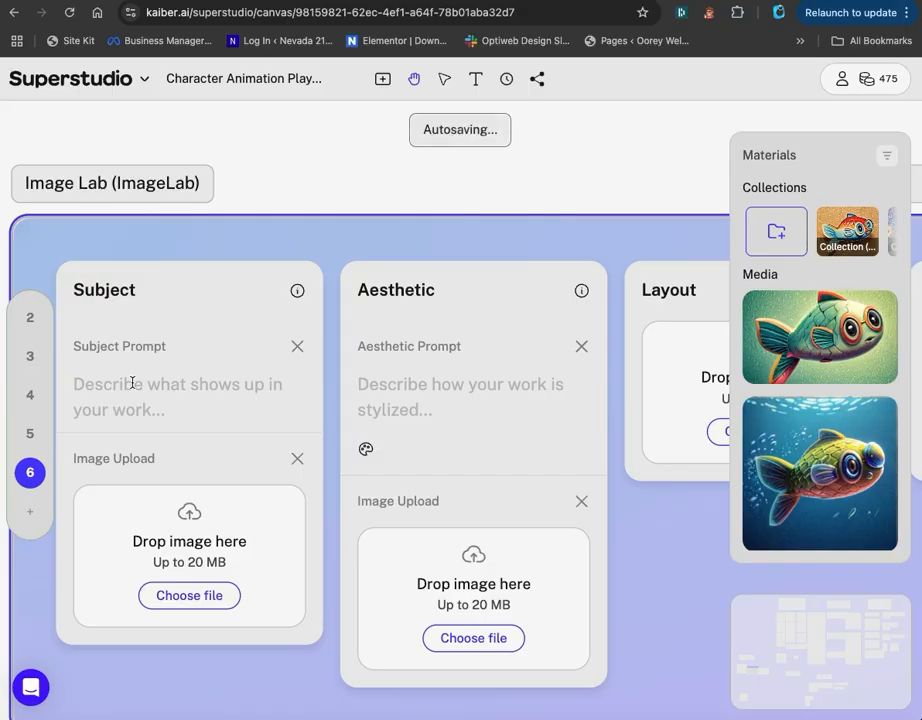
text(cute fish)
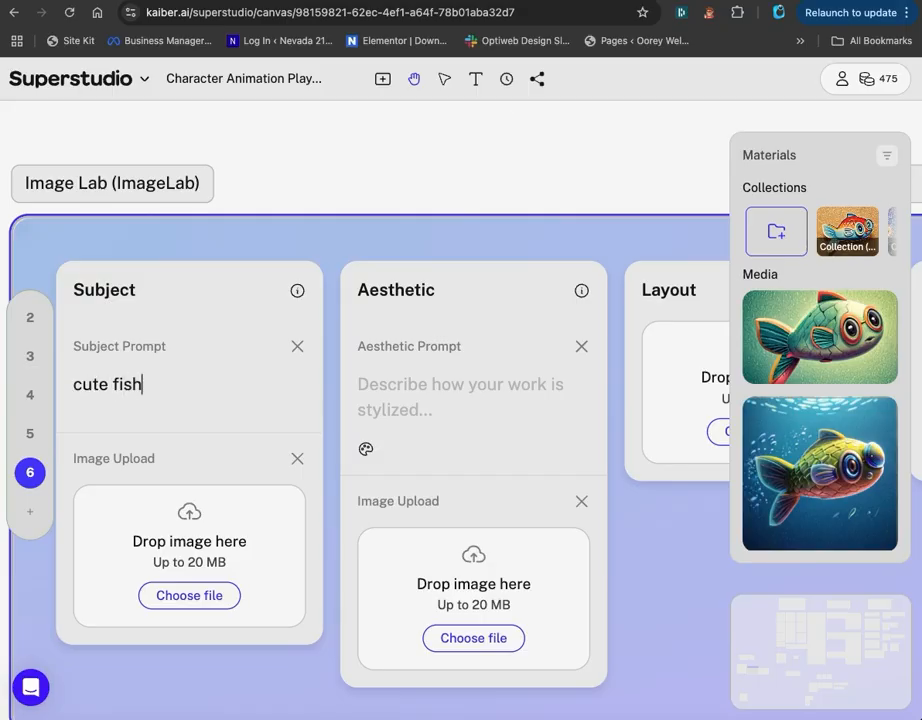
Apply the Kaiber style Meteora Watercolour as the flow's aesthetic prompt.
scroll(133, 382, down, 3)
click(307, 389)
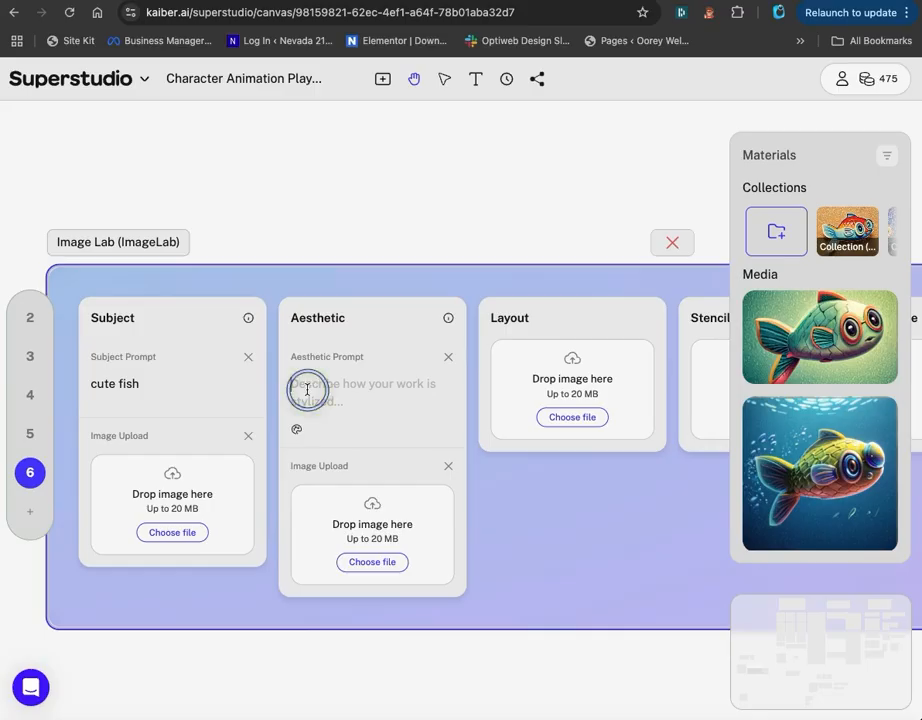
scroll(307, 389, up, 4)
scroll(307, 389, down, 1)
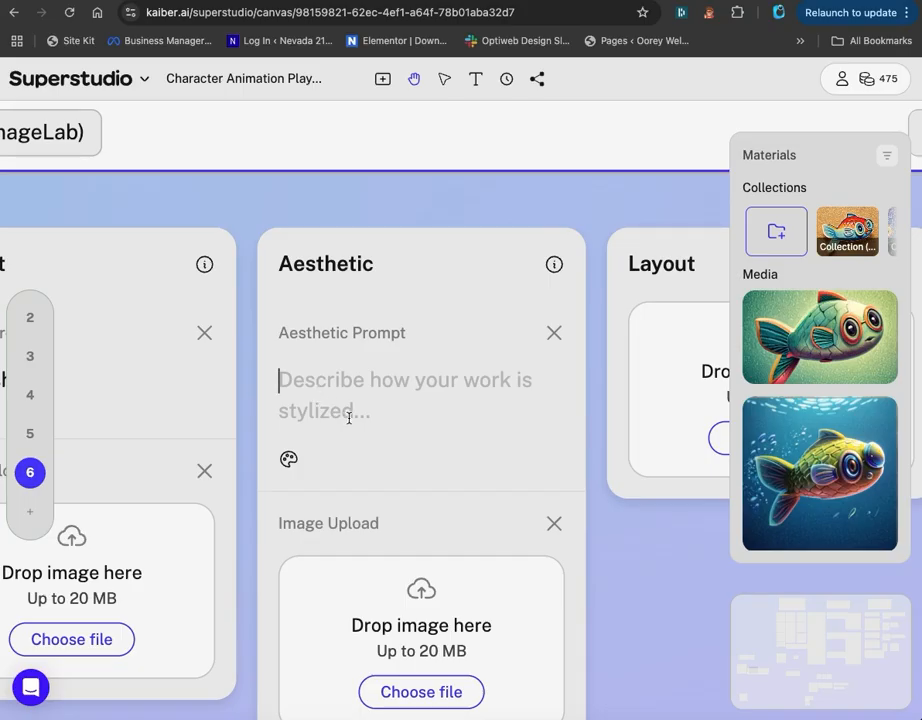
click(288, 461)
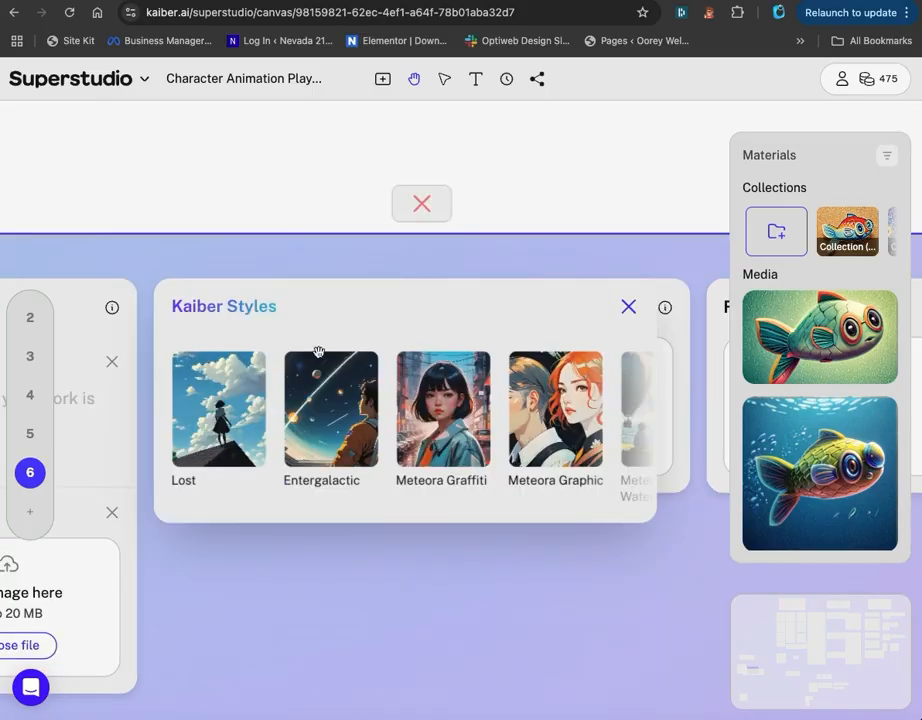
scroll(329, 402, right, 2)
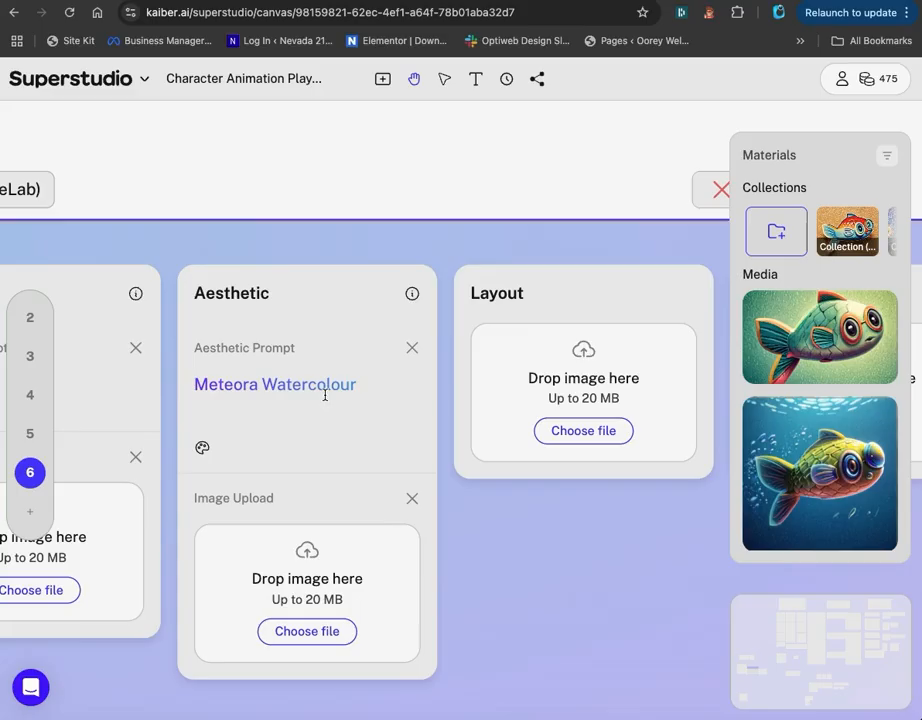
Review the Layout, Stencil, Face and Image Details inputs and run the Image Lab flow to generate an image.
drag(595, 531, 345, 554)
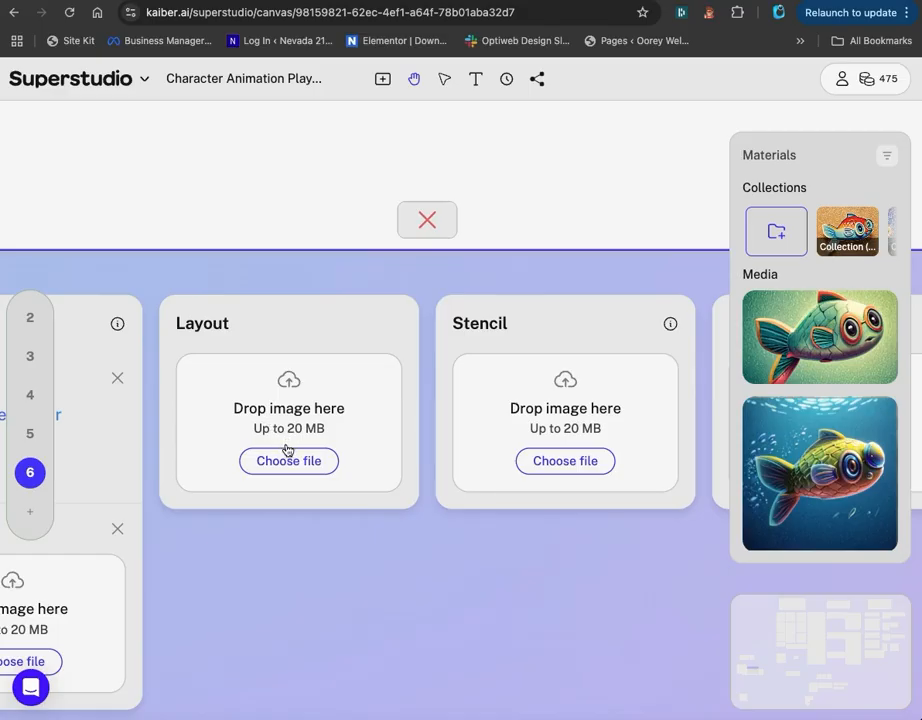
drag(440, 589, 224, 586)
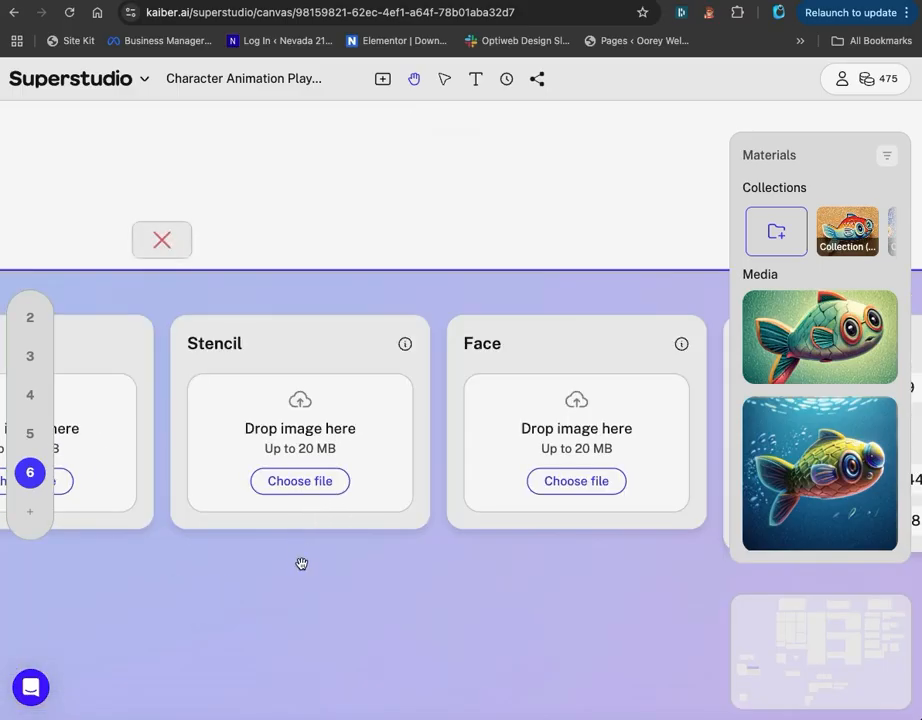
drag(420, 601, 193, 621)
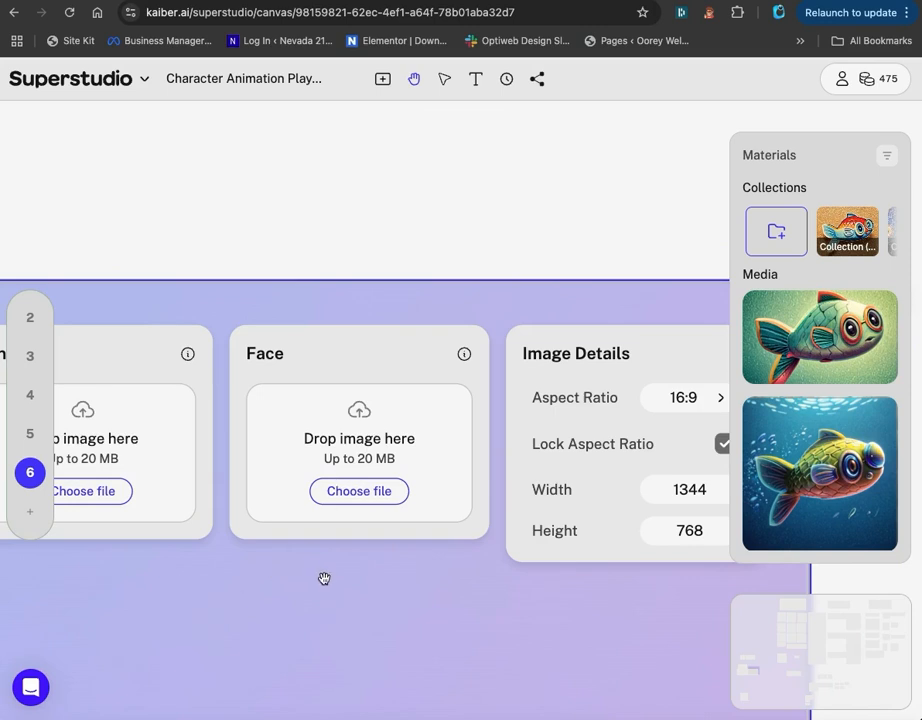
drag(383, 582, 190, 581)
drag(312, 622, 270, 621)
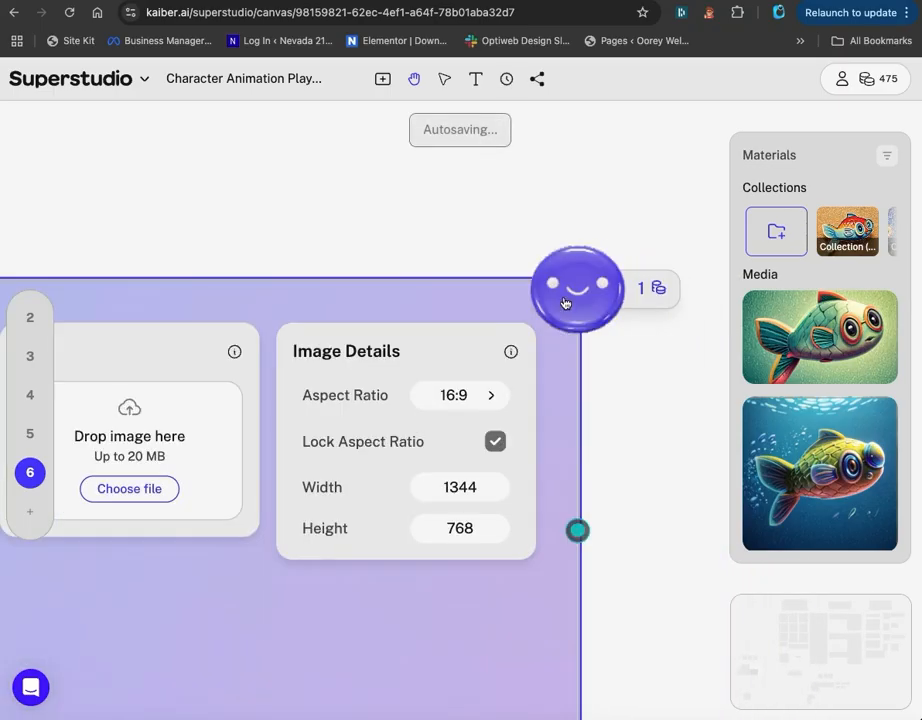
scroll(211, 441, down, 3)
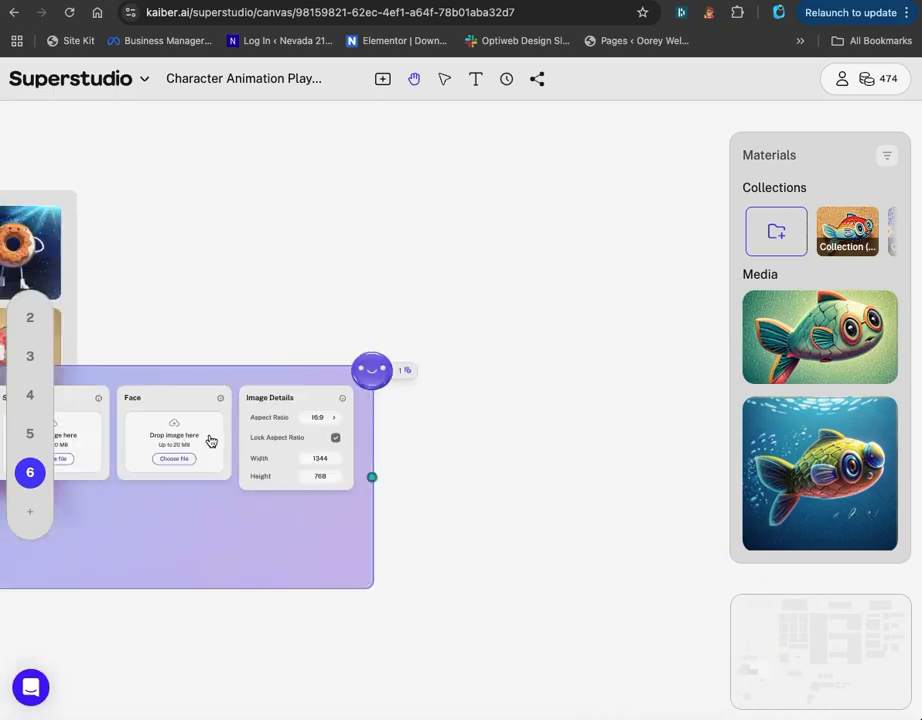
scroll(211, 441, down, 4)
drag(134, 566, 367, 520)
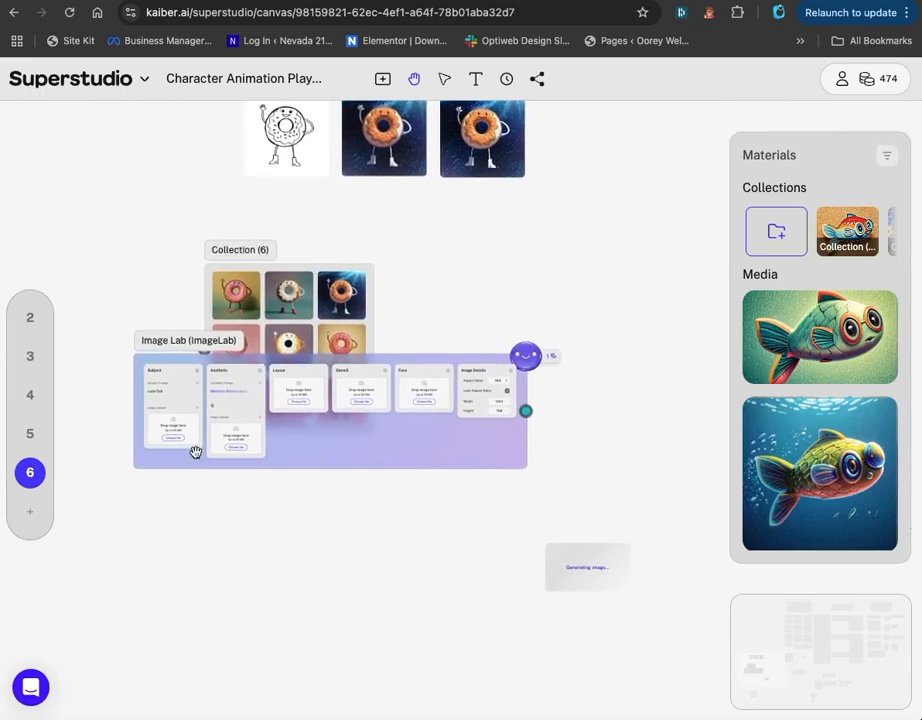
Examine the generated fish image up close and return to the Image Lab flow.
scroll(134, 421, up, 5)
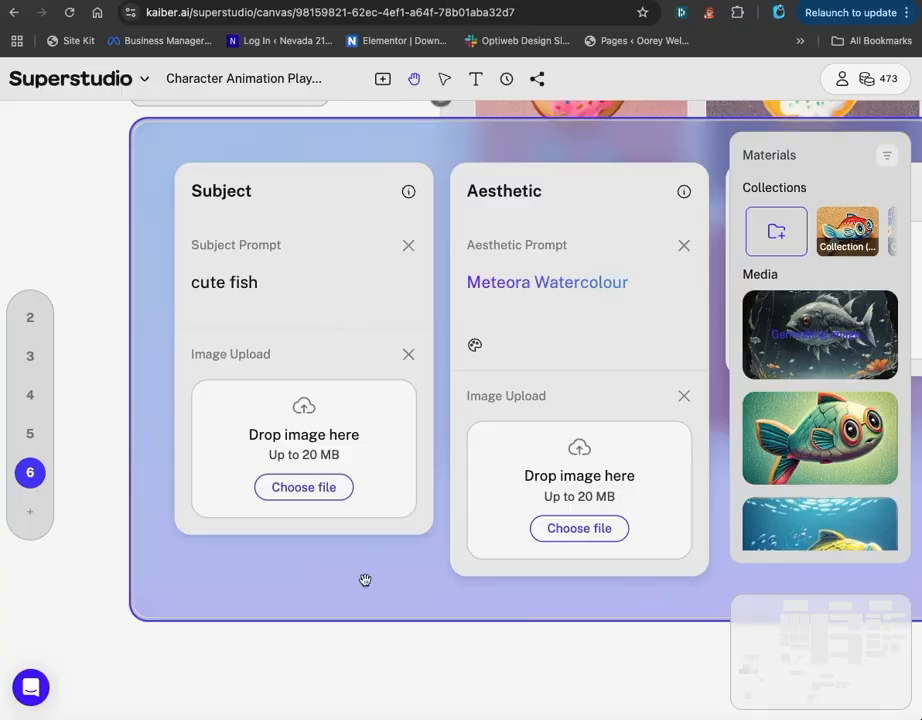
scroll(324, 667, down, 5)
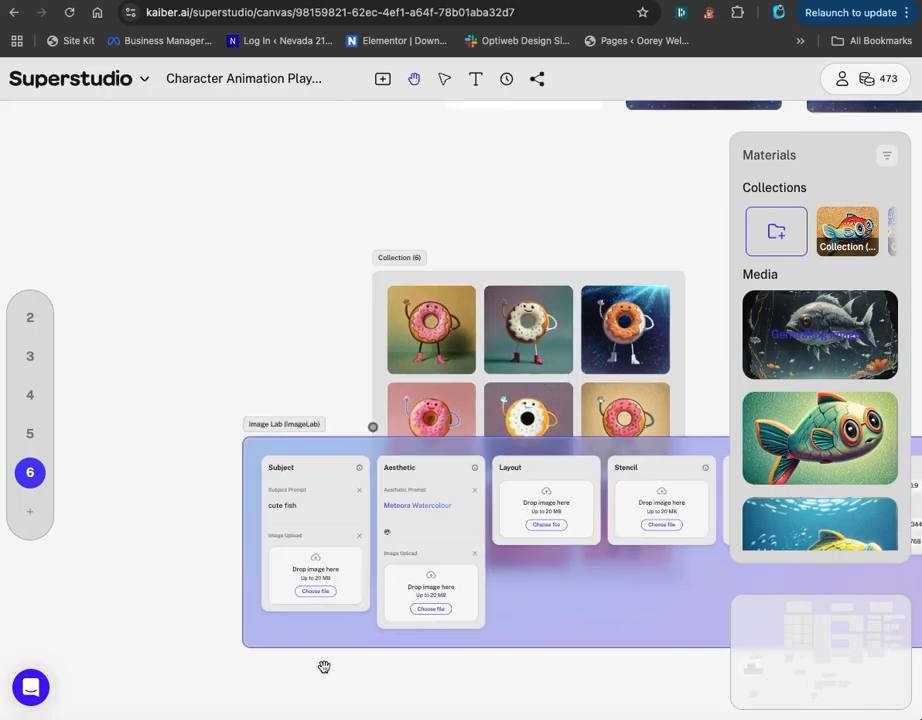
drag(408, 688, 82, 368)
click(535, 496)
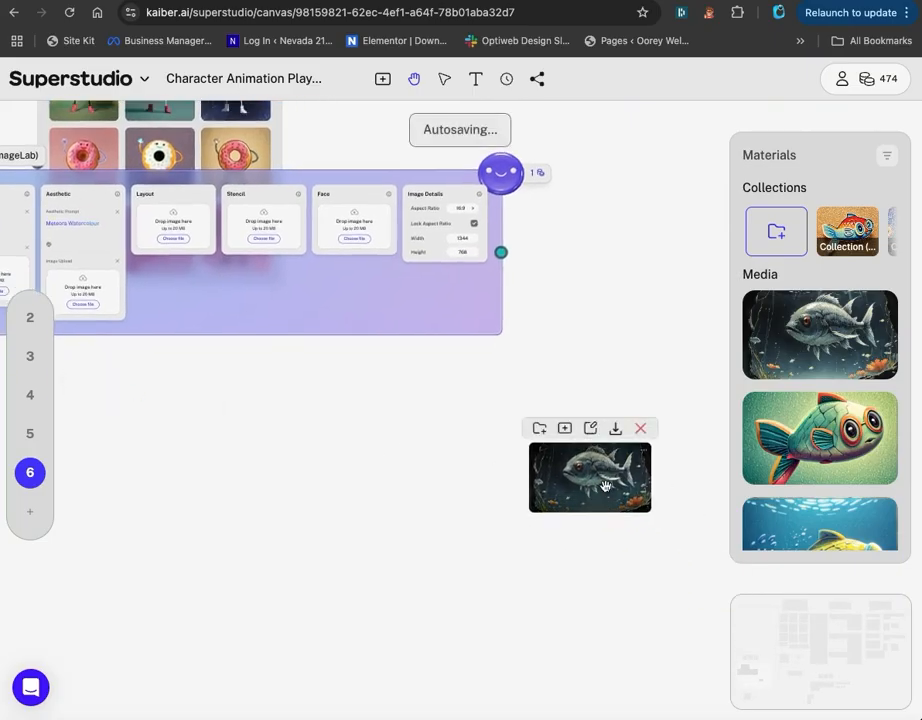
scroll(605, 487, up, 3)
scroll(607, 487, up, 2)
drag(568, 628, 420, 619)
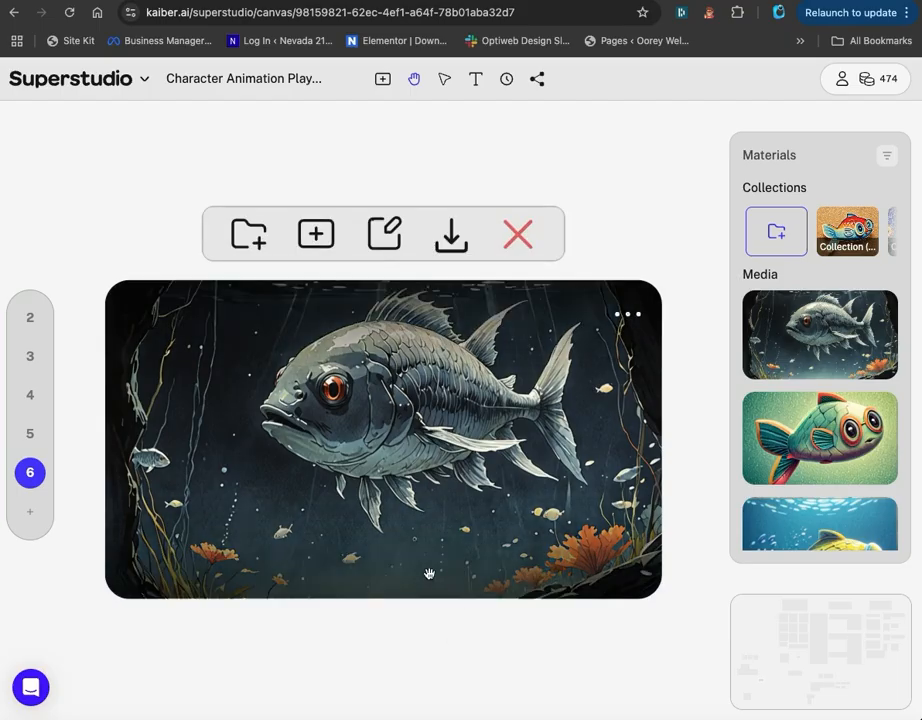
scroll(426, 432, down, 8)
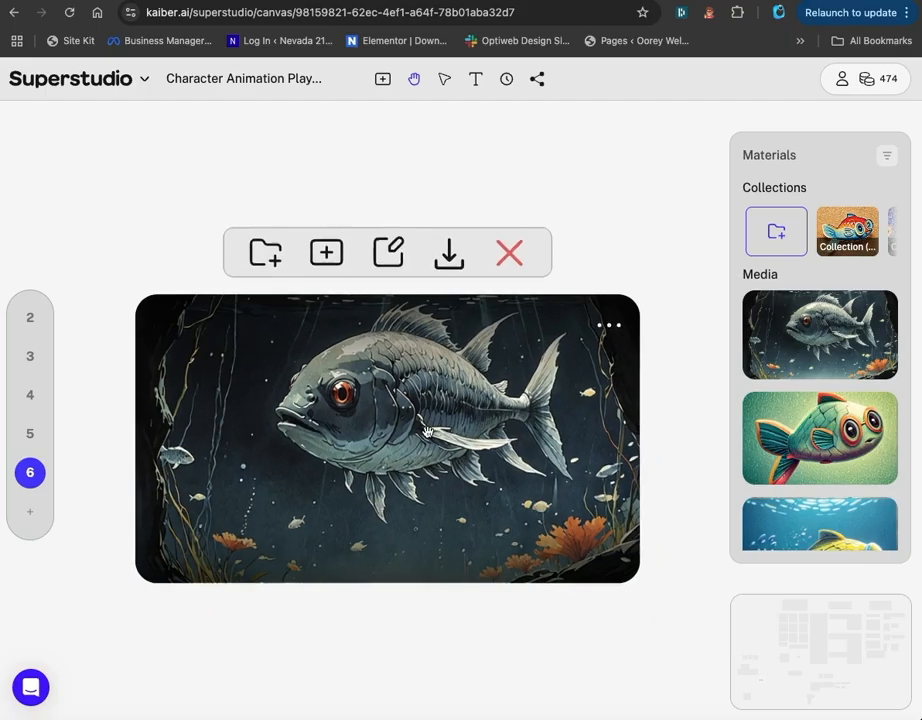
drag(154, 395, 504, 666)
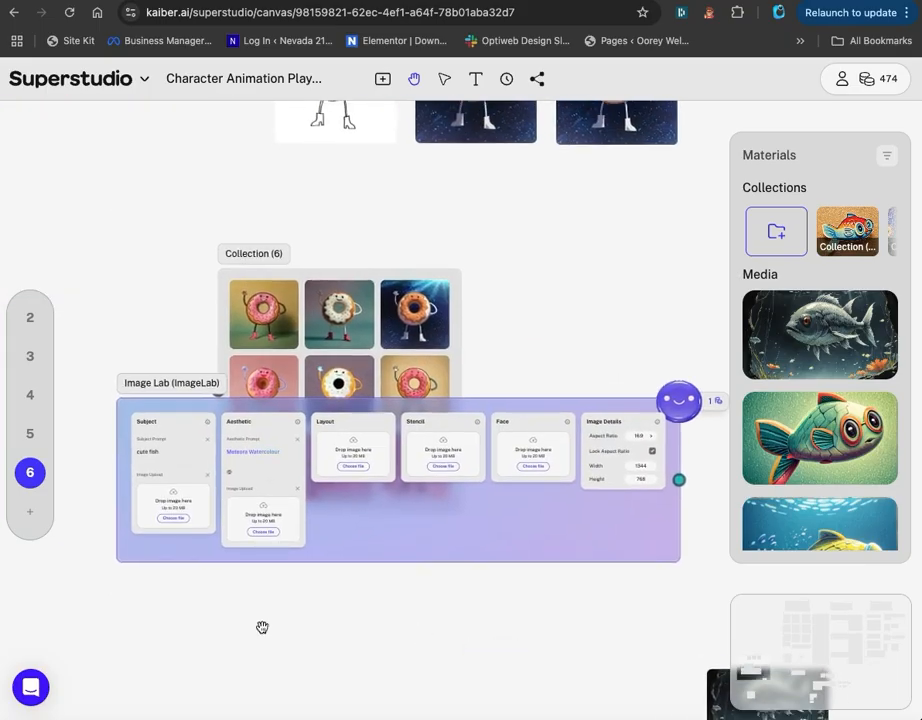
Remove the "cute fish" subject prompt and the Meteora Watercolour aesthetic prompt from the Image Lab flow.
scroll(156, 495, up, 5)
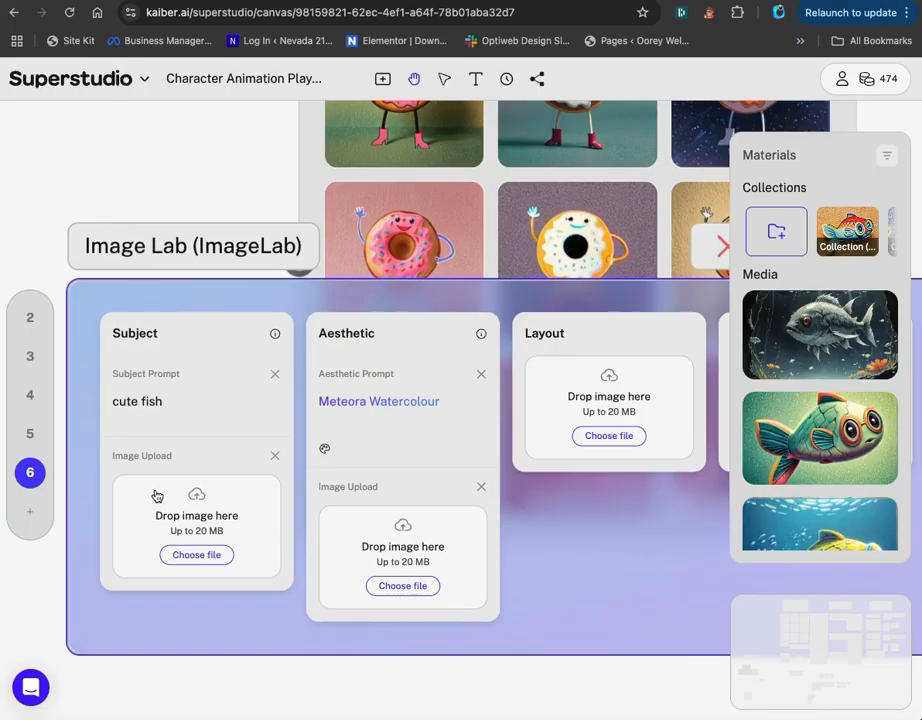
click(275, 375)
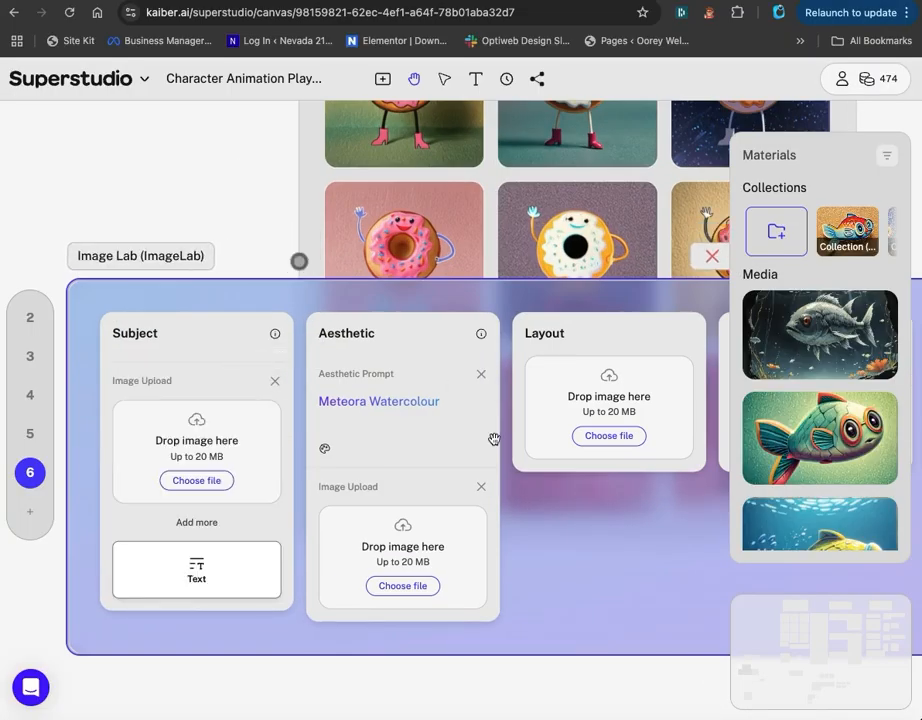
click(480, 374)
drag(570, 549, 257, 552)
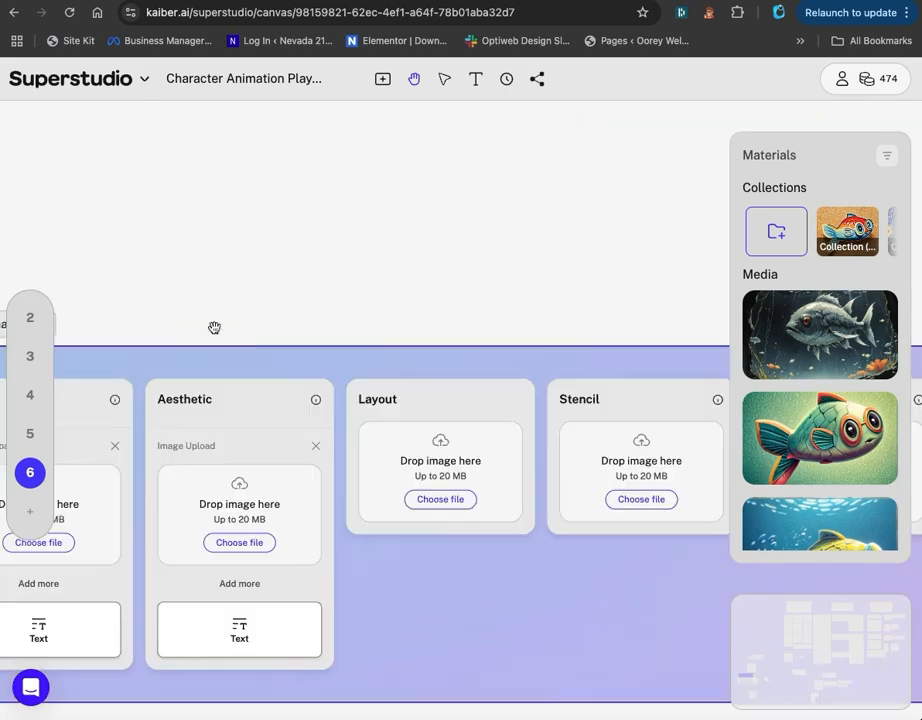
drag(214, 328, 405, 261)
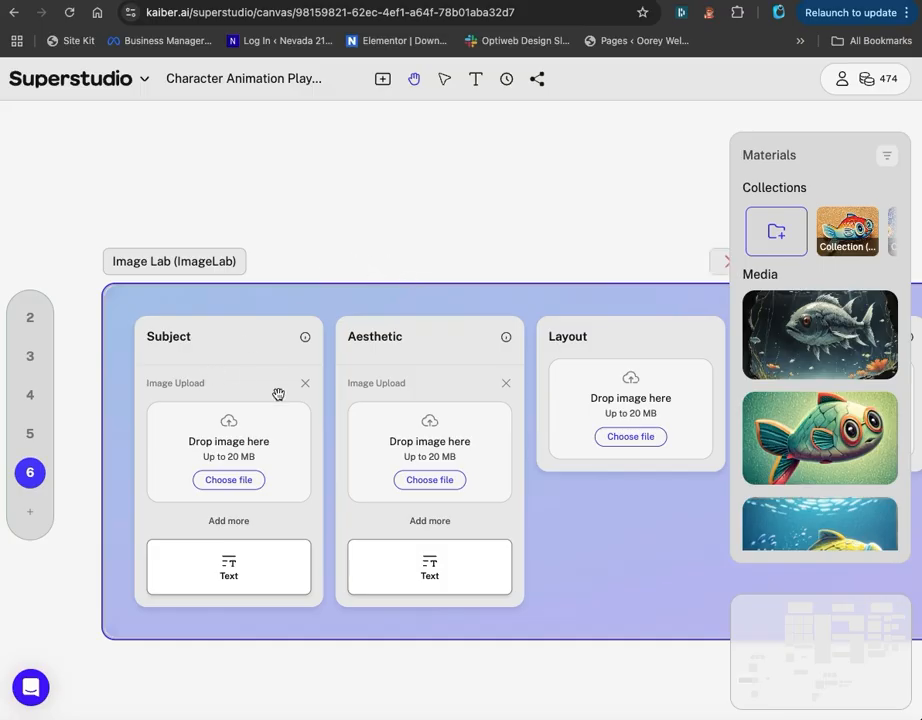
drag(490, 342, 463, 308)
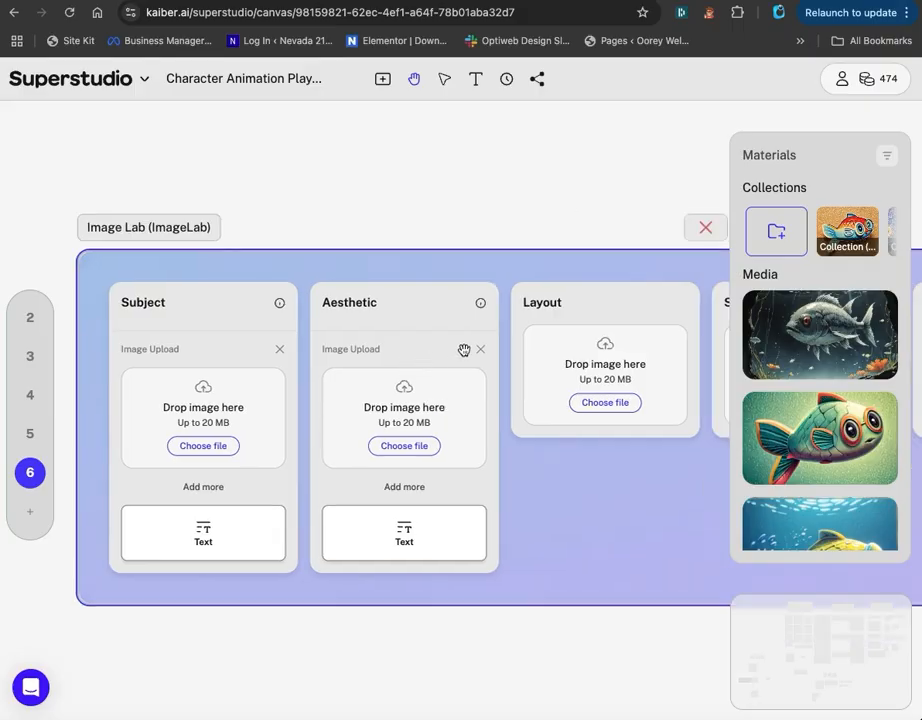
Place the black-and-white sketch of the fish with glasses from the Materials media into the Stencil input.
drag(486, 233, 90, 216)
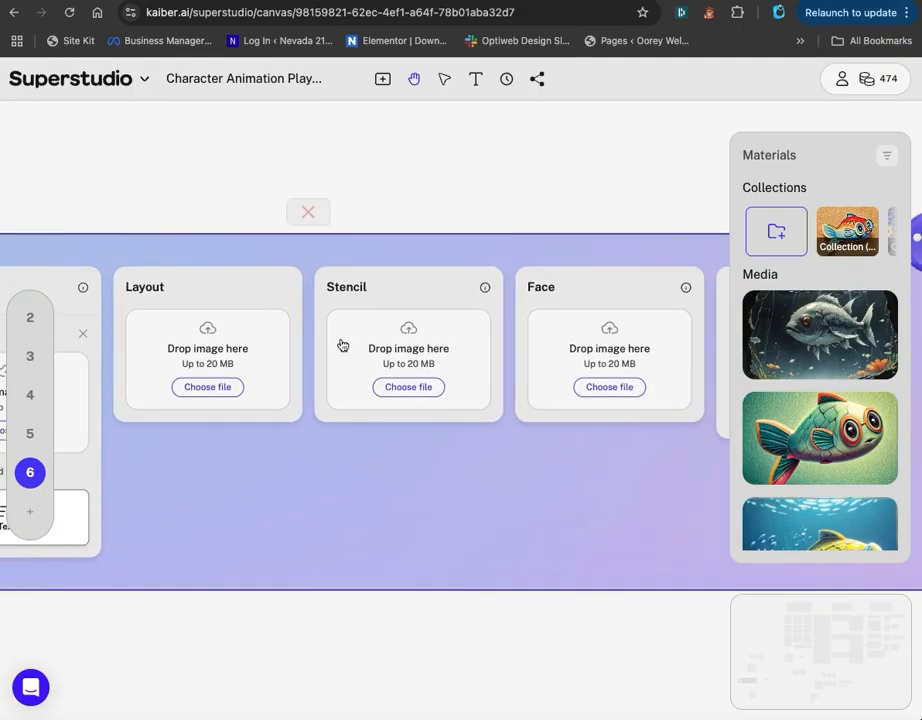
scroll(380, 354, up, 5)
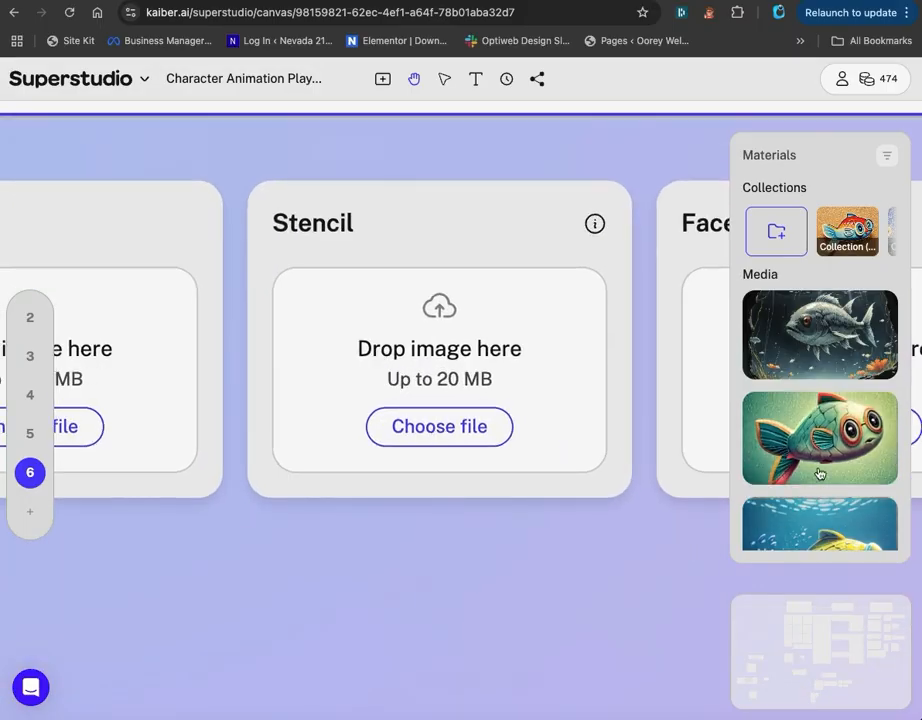
scroll(817, 473, down, 4)
scroll(823, 467, down, 5)
mouse_move(820, 420)
mouse_down()
mouse_move(440, 430)
mouse_move(538, 430)
mouse_up()
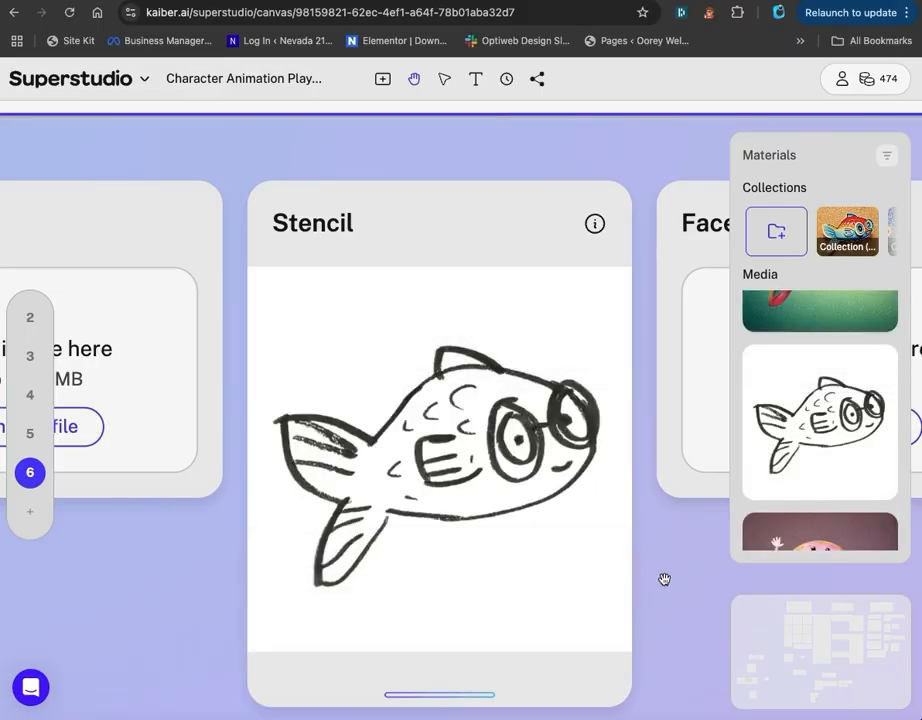
Set the Aesthetic input to be described with text instead of an image reference.
scroll(537, 523, down, 2)
scroll(537, 523, down, 5)
drag(641, 568, 818, 553)
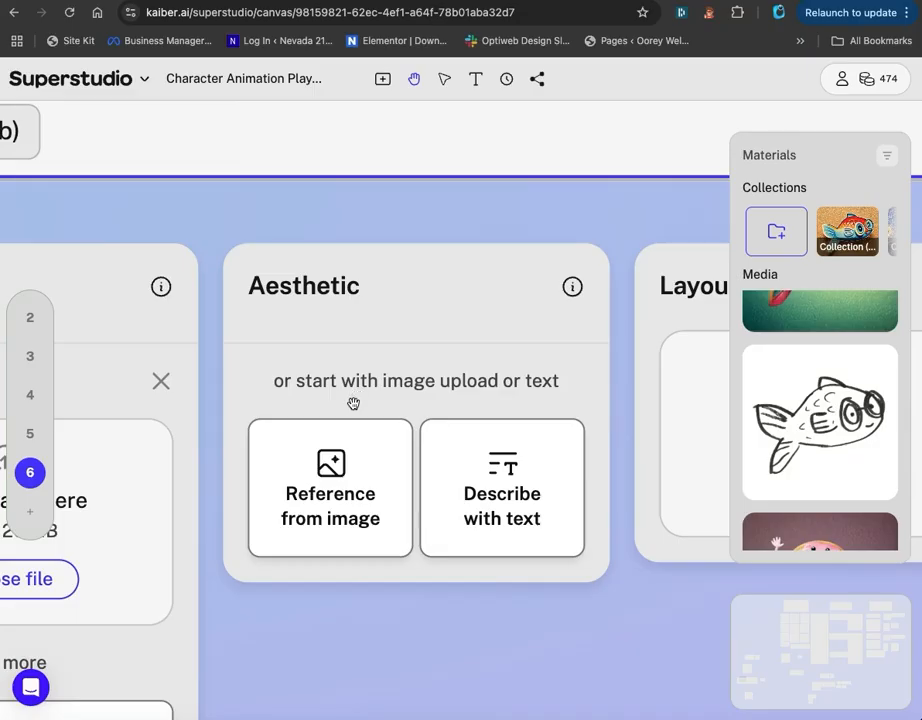
click(325, 508)
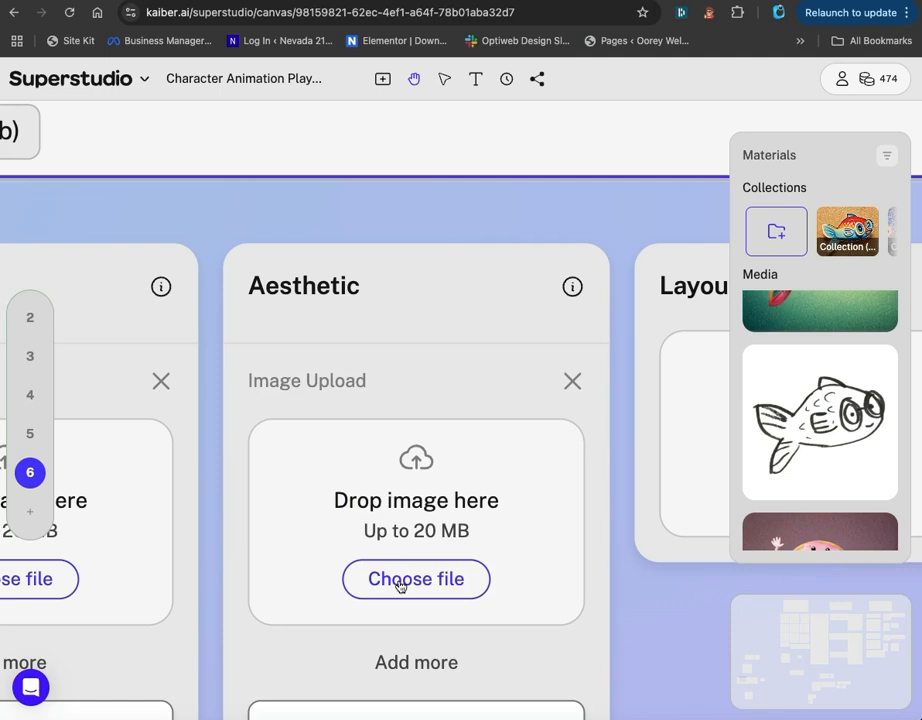
click(573, 379)
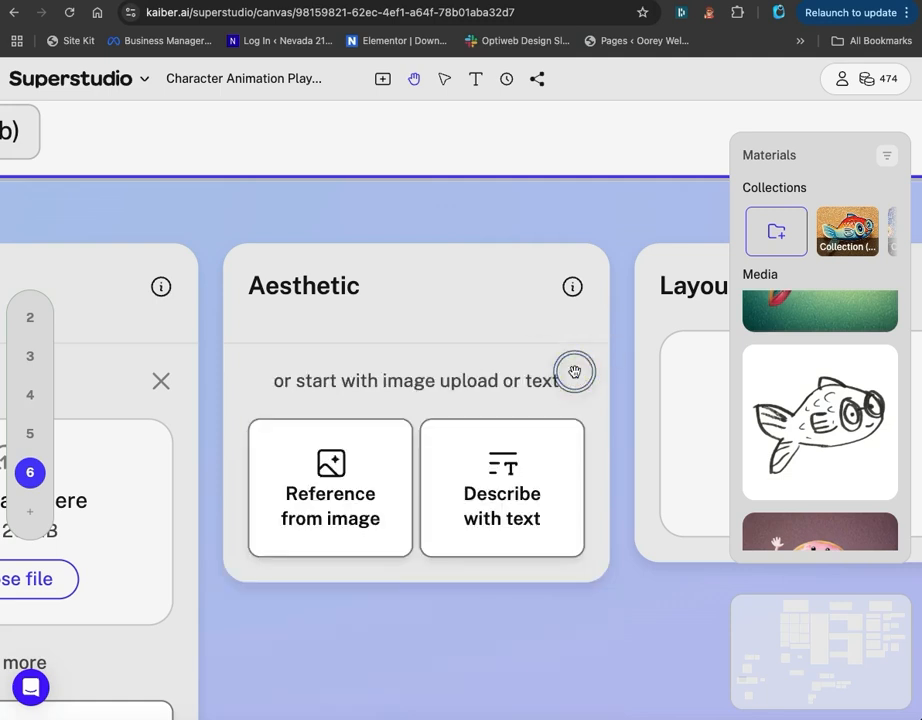
click(526, 441)
click(445, 426)
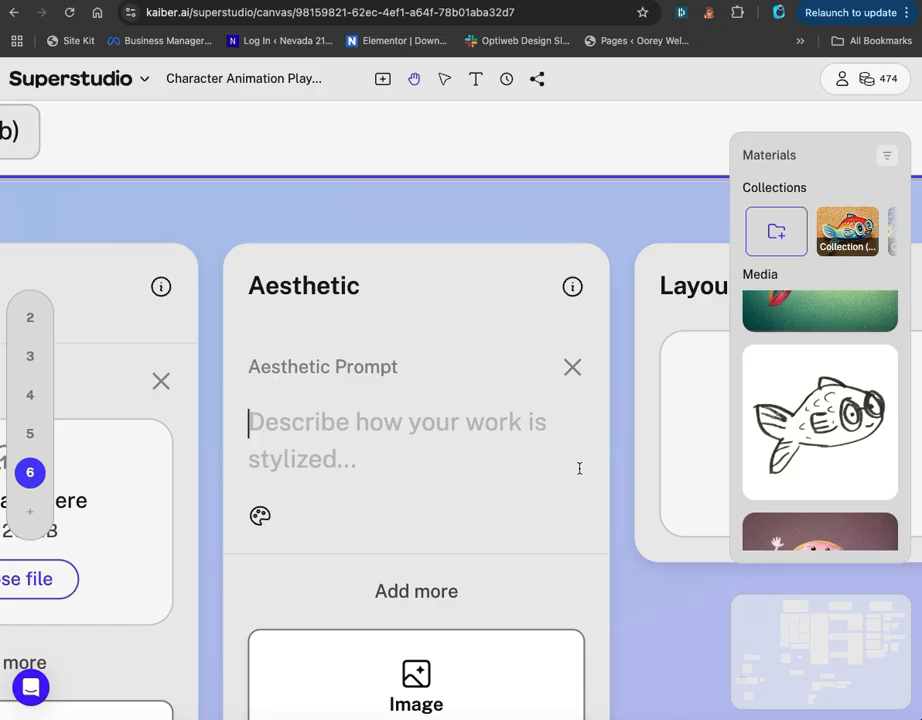
Enter "cute fish in the style of the jetsons" as the aesthetic prompt.
text(jet)
key(BackSpace)
key(BackSpace)
key(BackSpace)
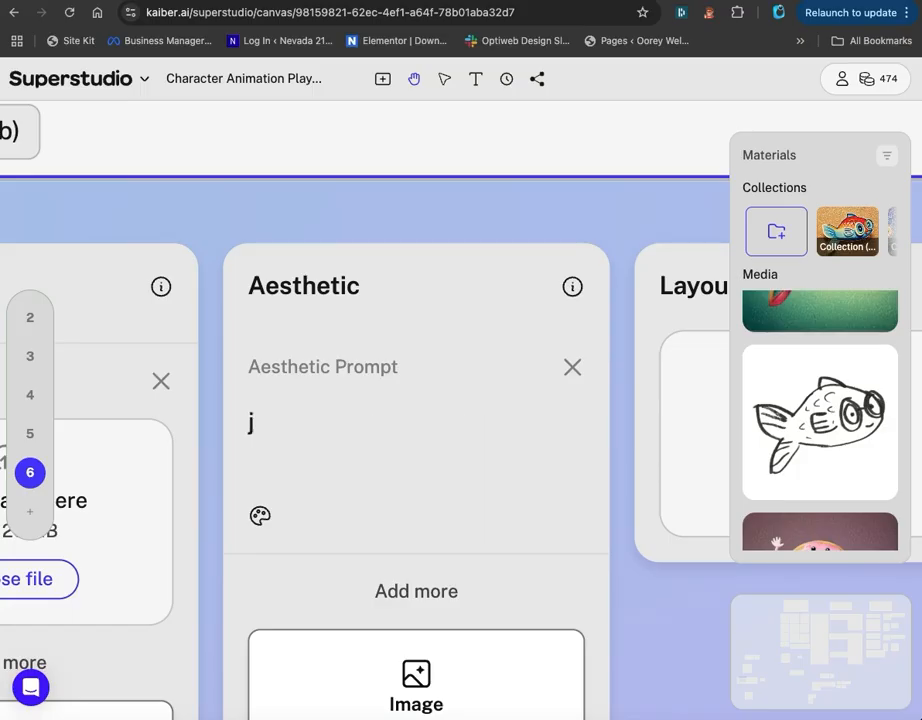
text(cute )
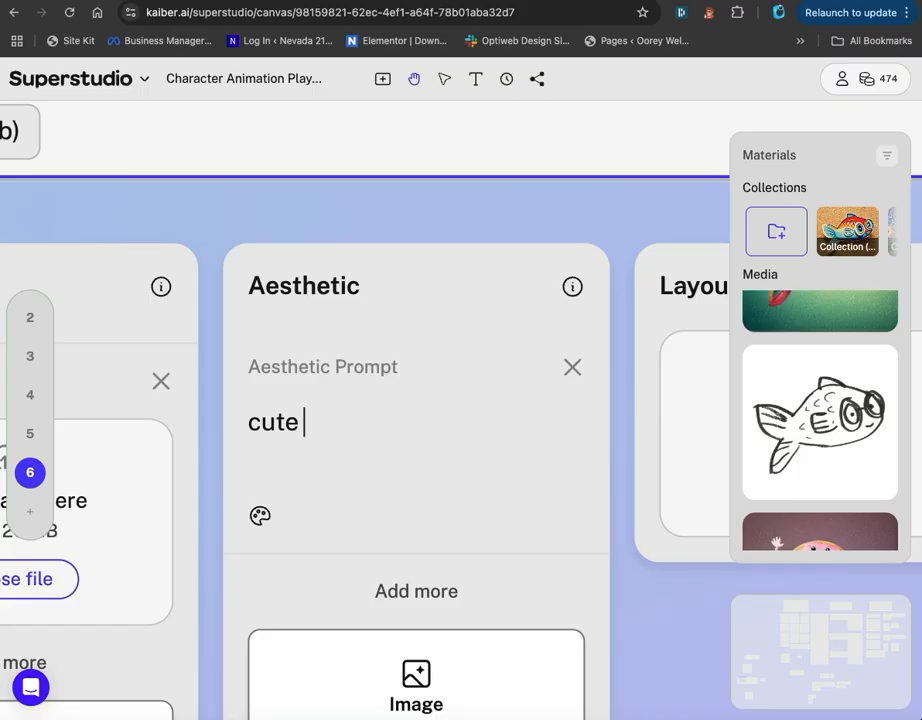
text(fish in )
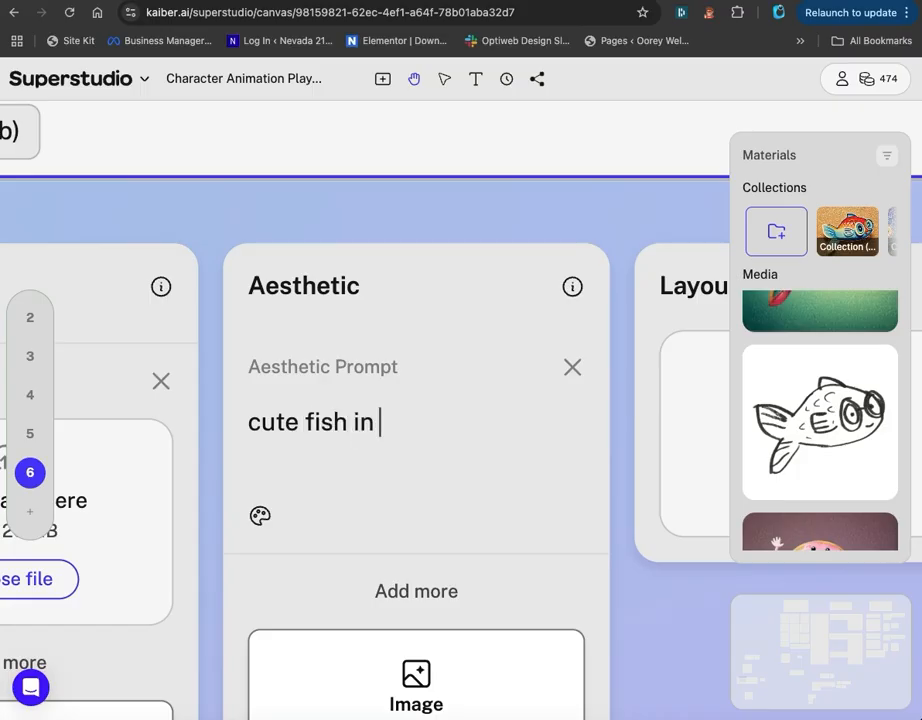
text(the style of th)
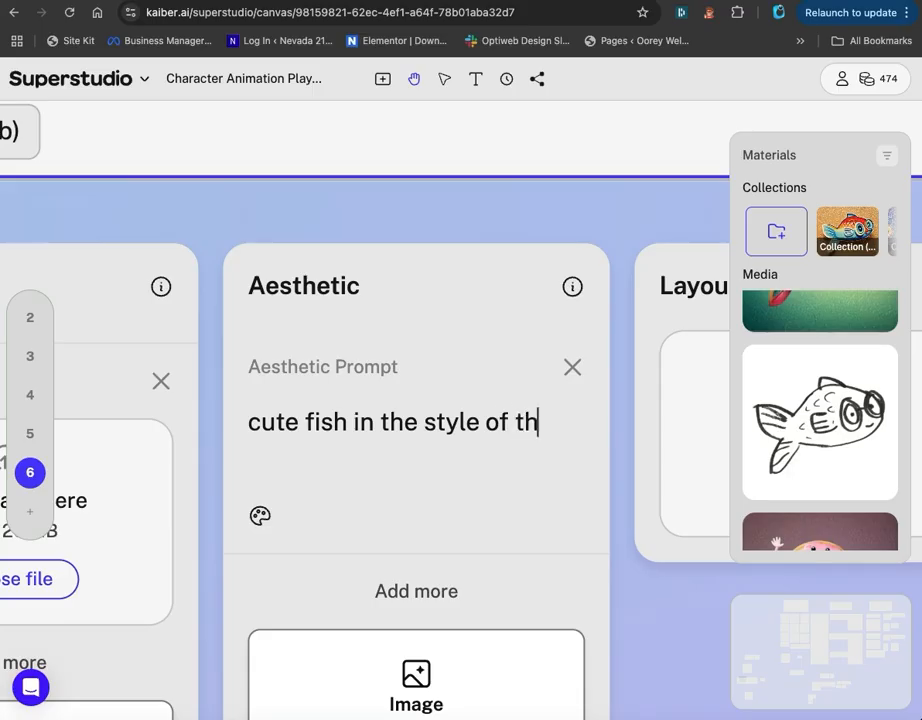
text(e jet)
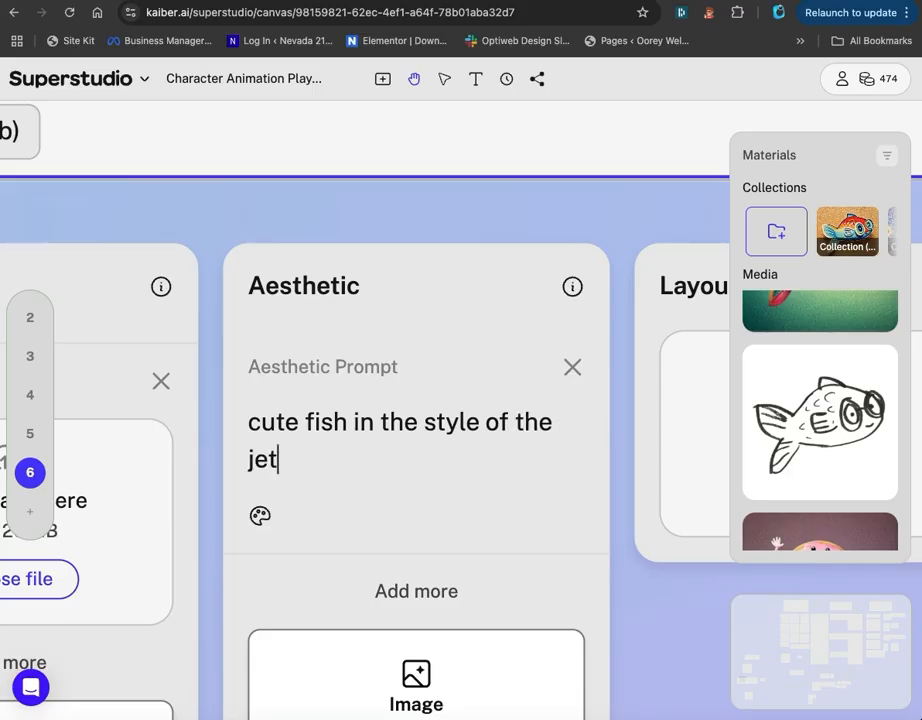
text(sons)
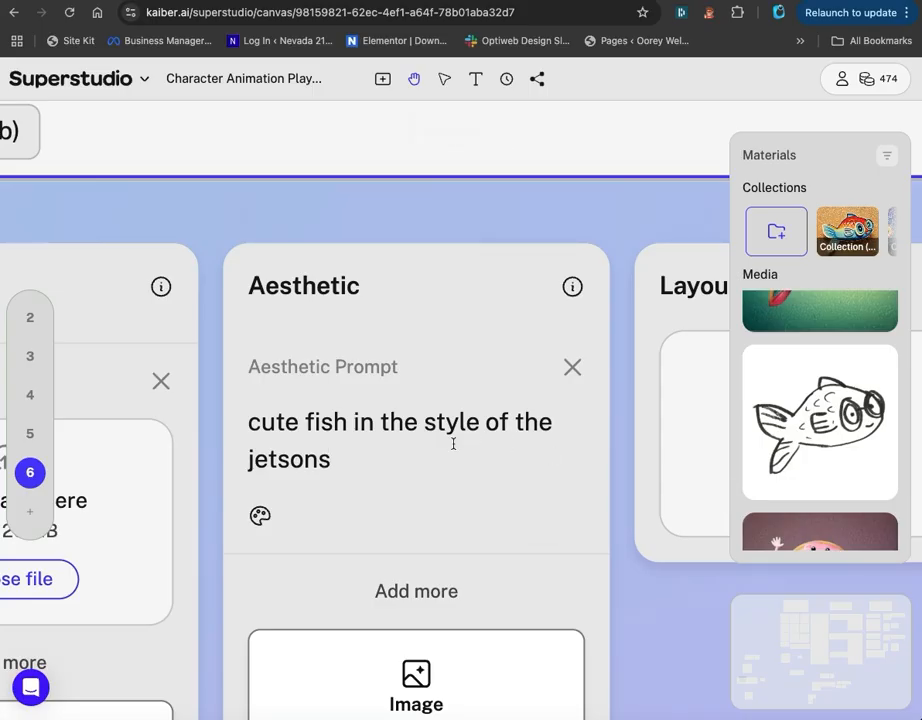
Run the Image Lab flow to generate an image from the fish stencil and aesthetic prompt.
scroll(445, 447, down, 5)
drag(560, 657, 90, 641)
drag(638, 625, 513, 638)
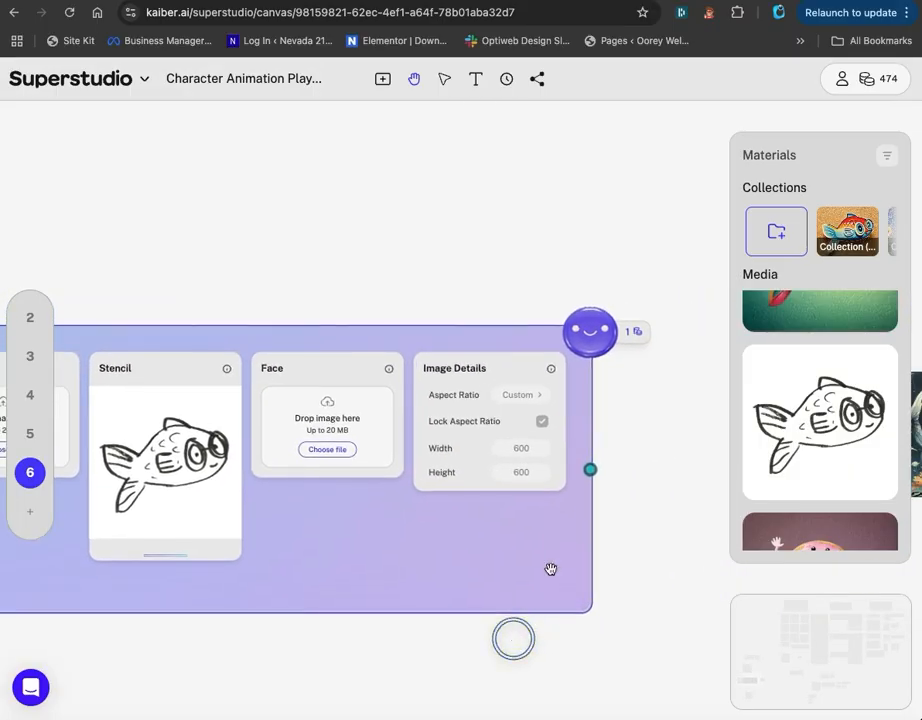
click(594, 339)
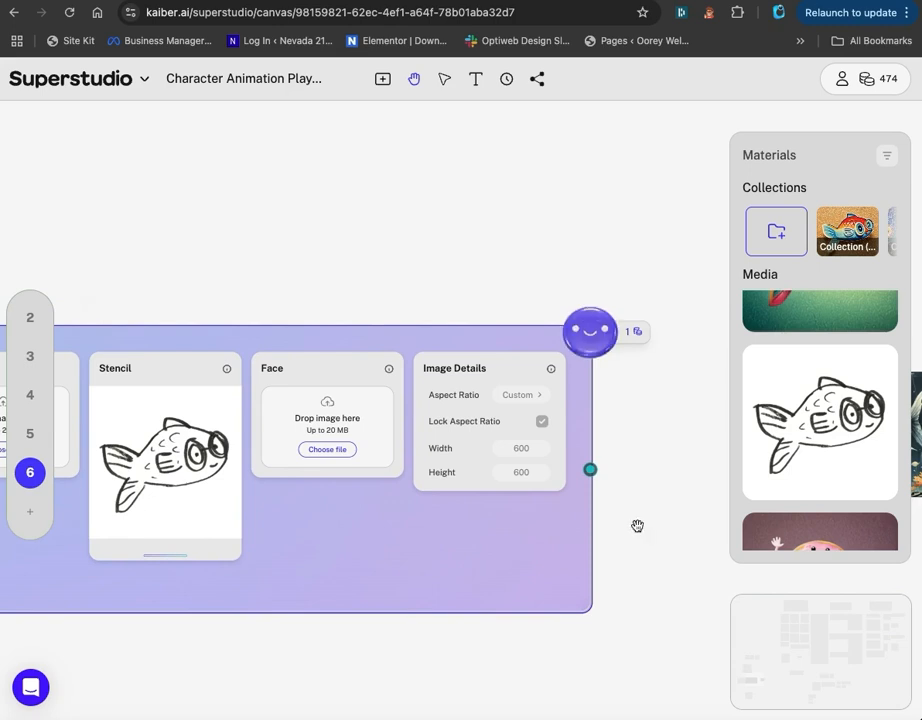
drag(636, 657, 628, 564)
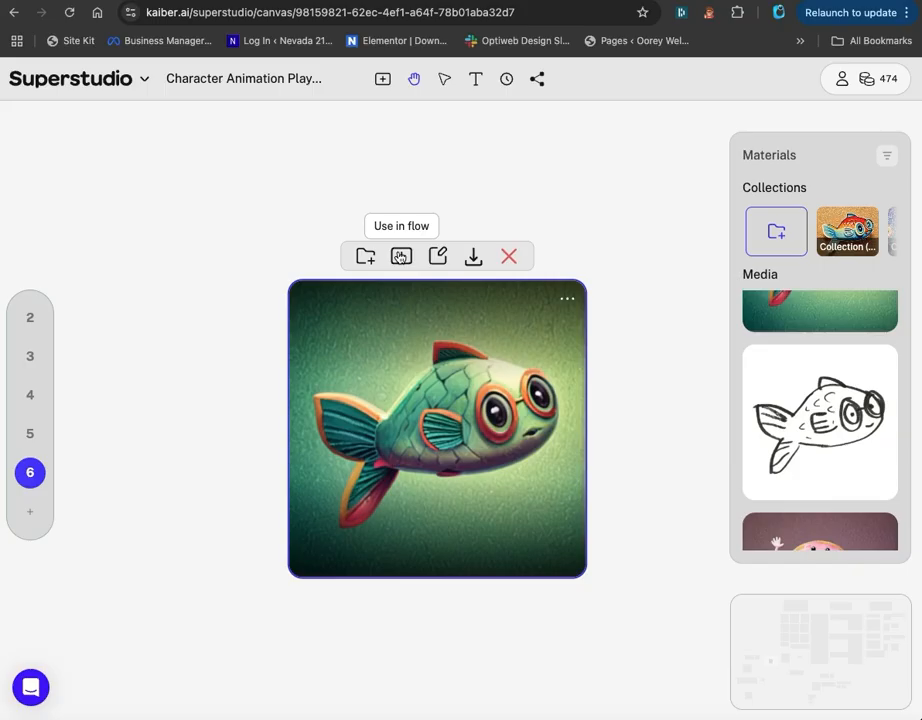
Browse the video flows available for the generated green fish image and inspect the Kling Standard Video details.
click(400, 257)
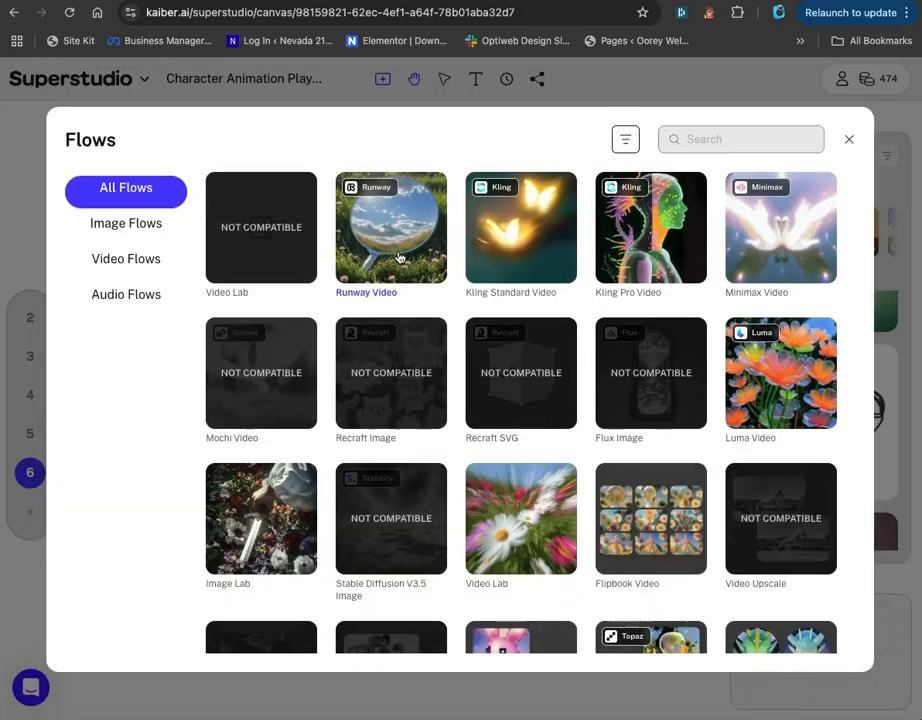
click(126, 260)
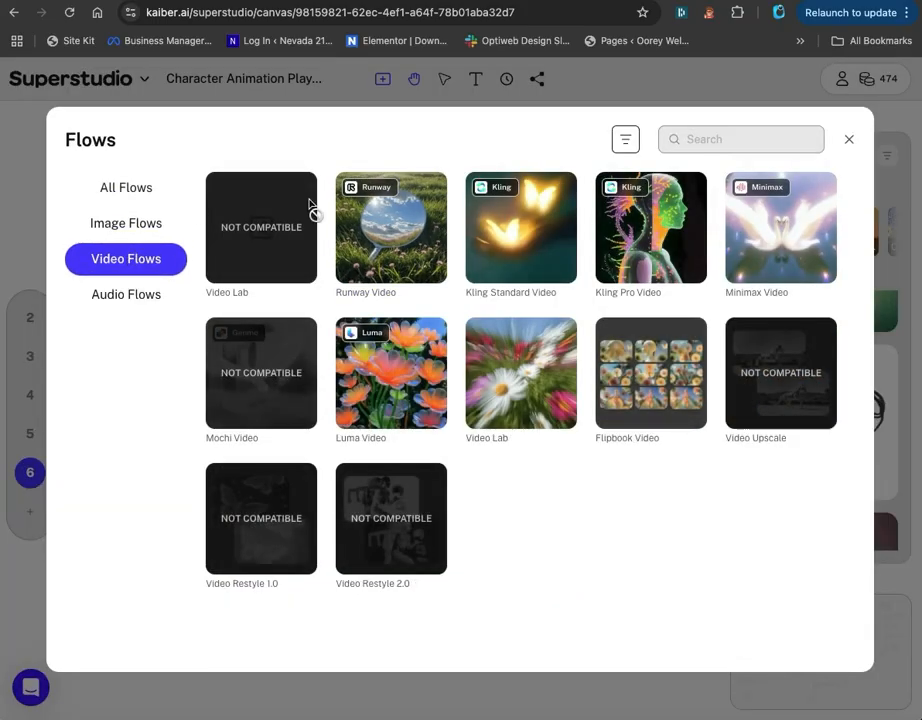
click(518, 236)
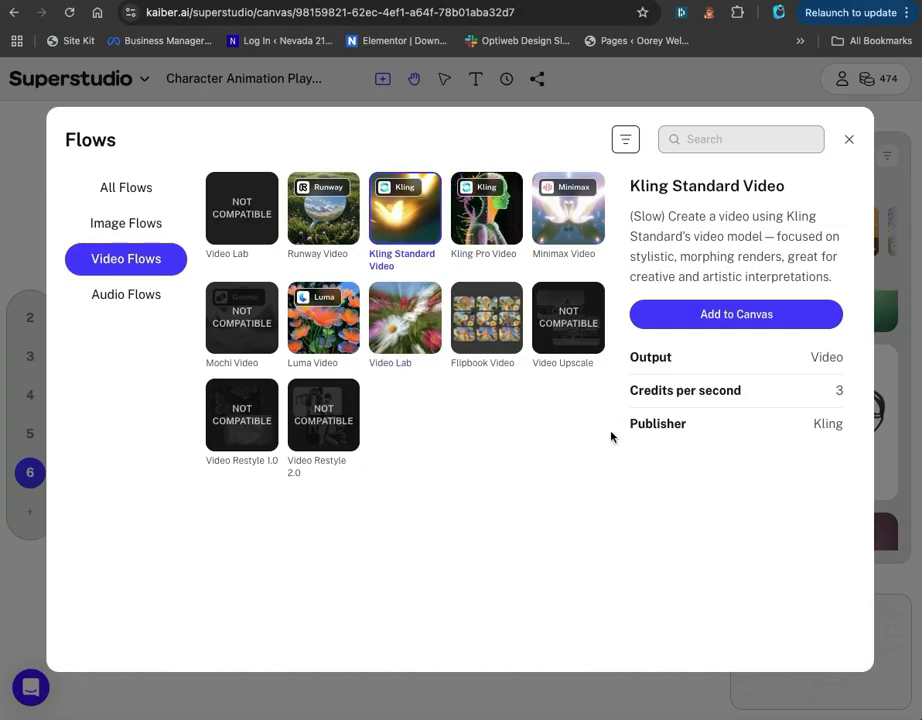
click(848, 144)
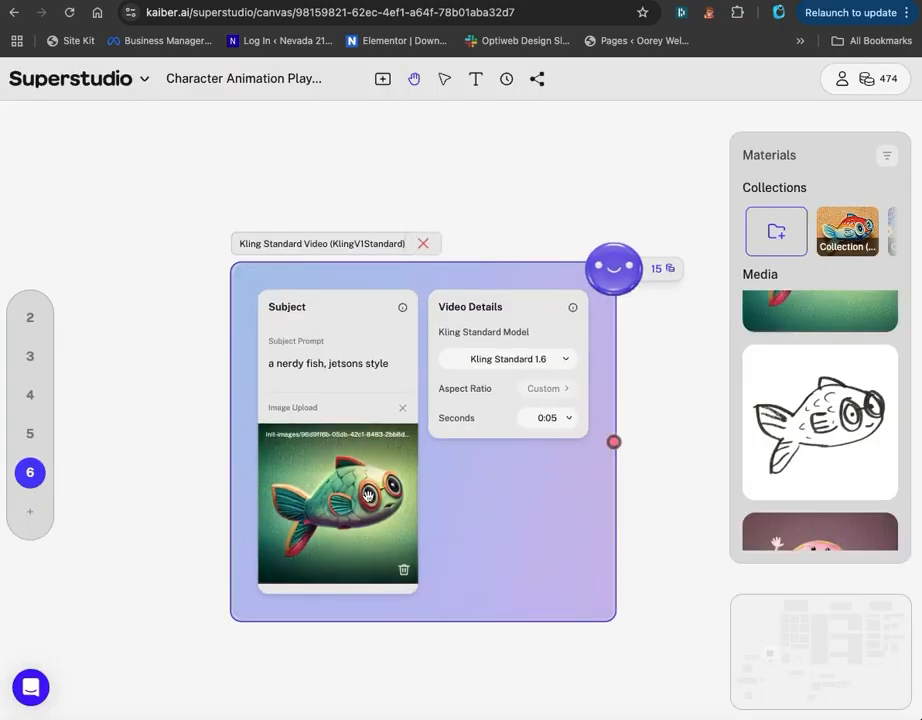
Replace the Kling Standard Video flow's subject prompt with "a fish swimming along, with bubbles".
triple_click(315, 360)
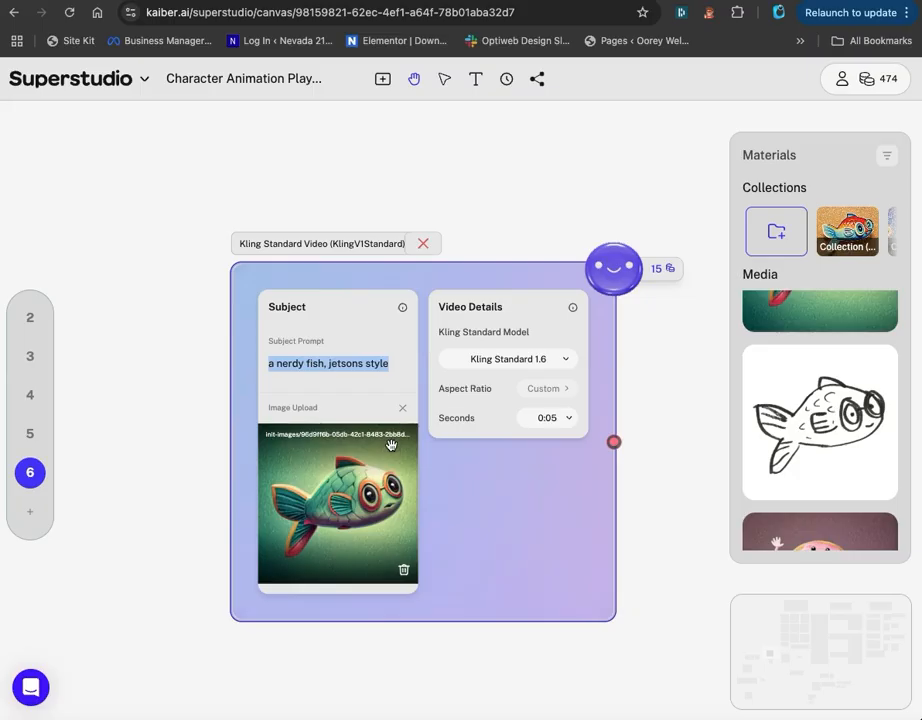
text(a)
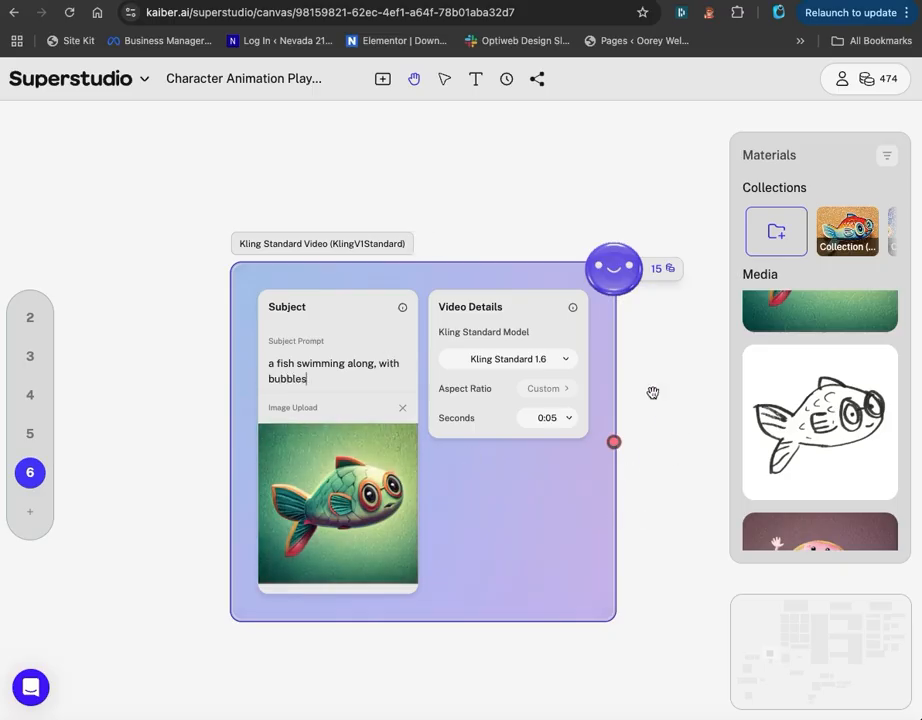
Check the Kling Standard model and duration options in Video Details, keeping Kling Standard 1.6 and 0:05.
click(563, 360)
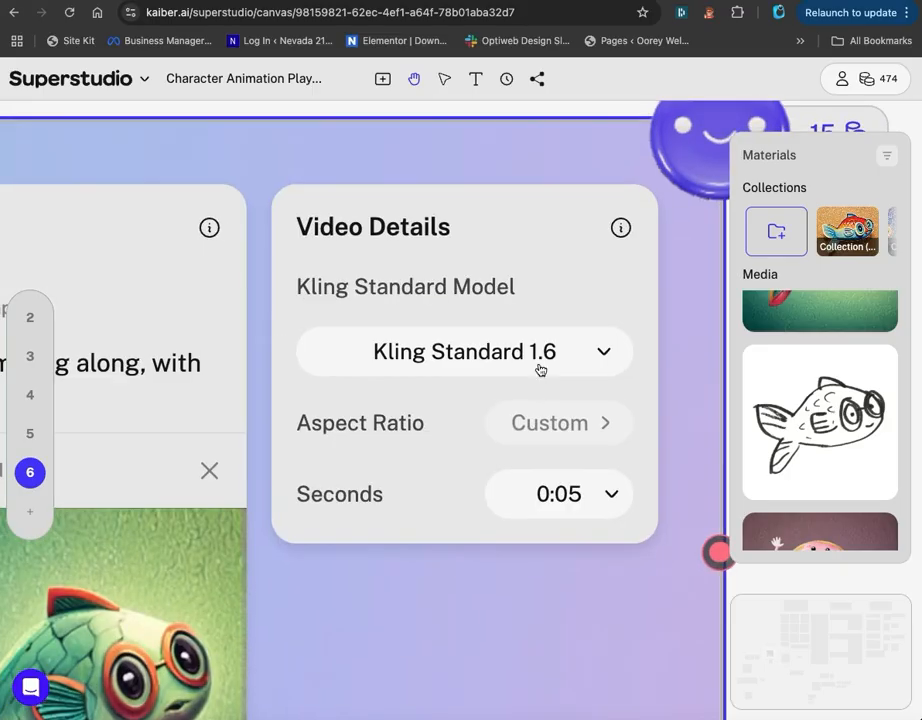
click(603, 353)
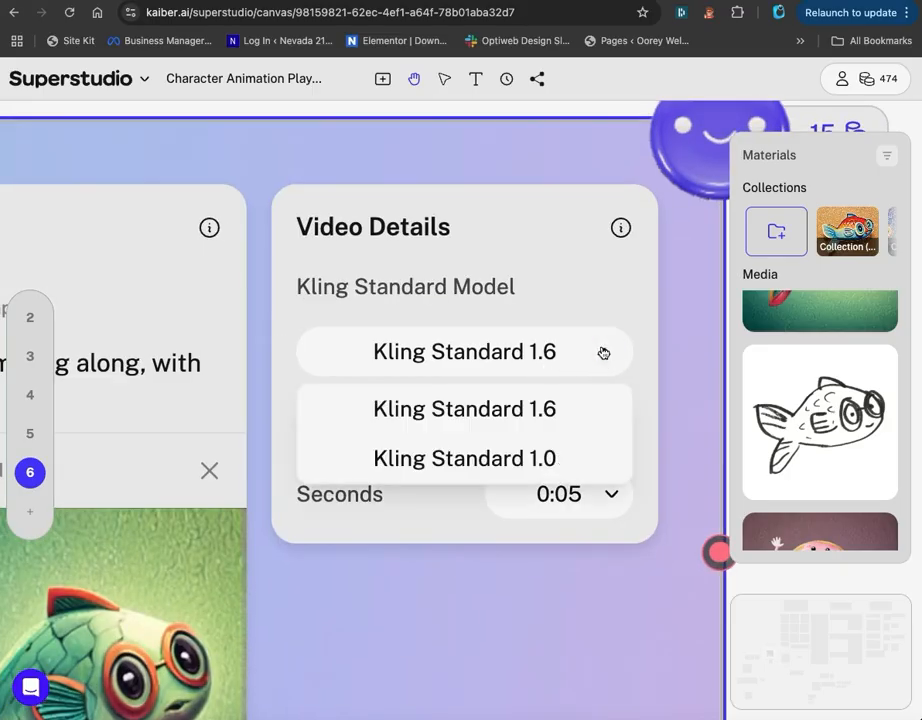
click(621, 298)
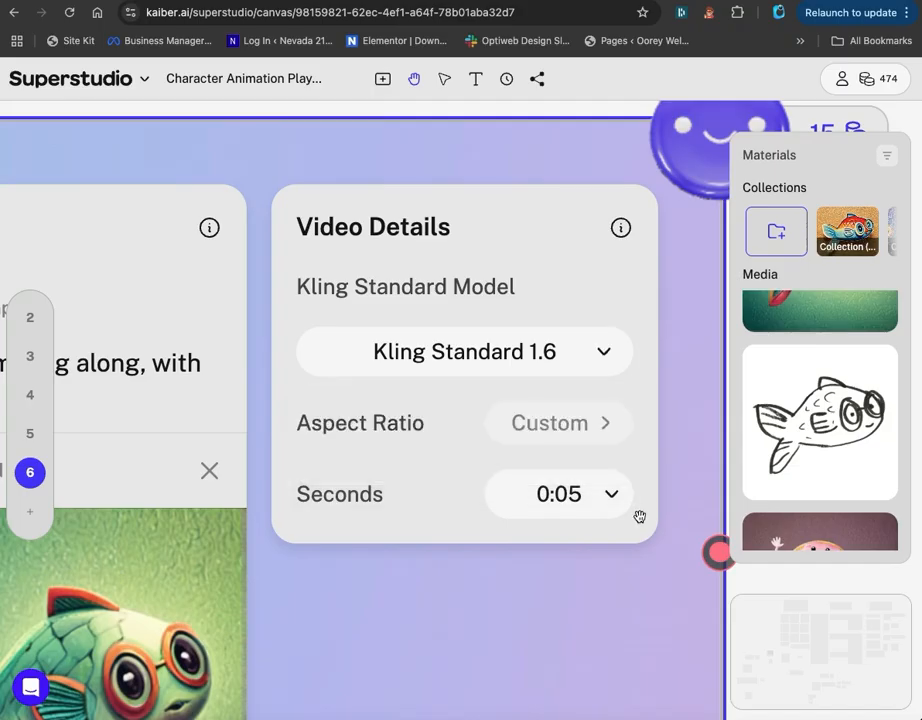
click(612, 497)
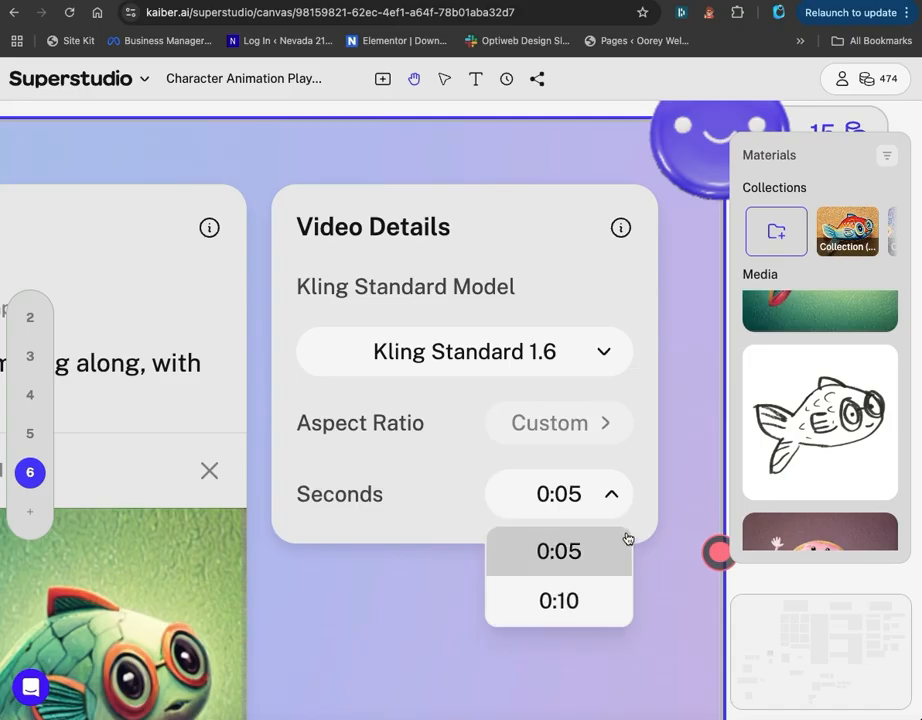
click(682, 470)
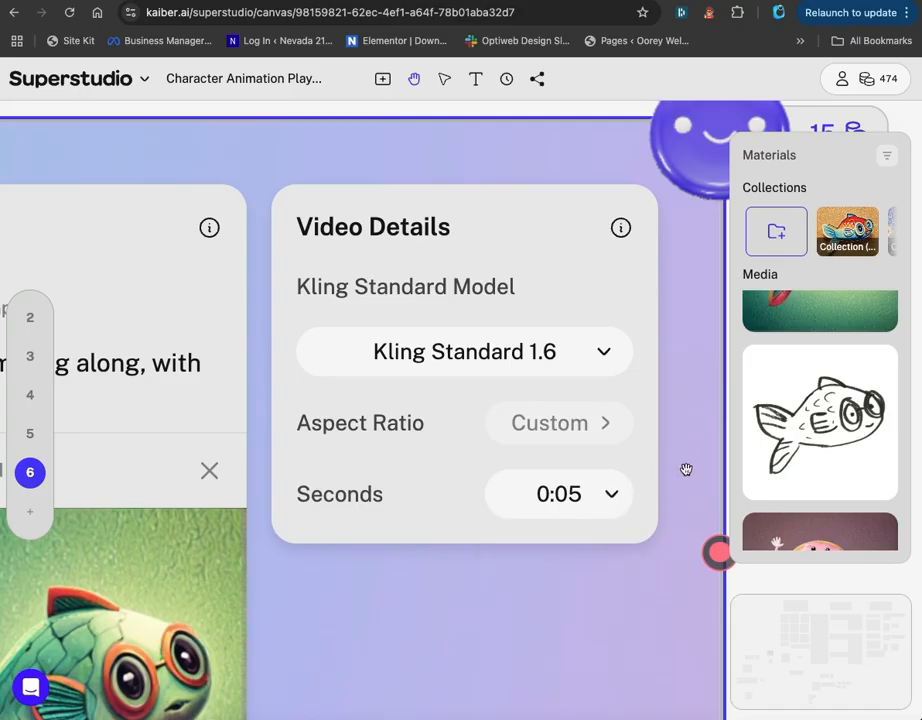
Run the Kling Standard Video flow to generate the swimming fish video.
drag(565, 157, 281, 330)
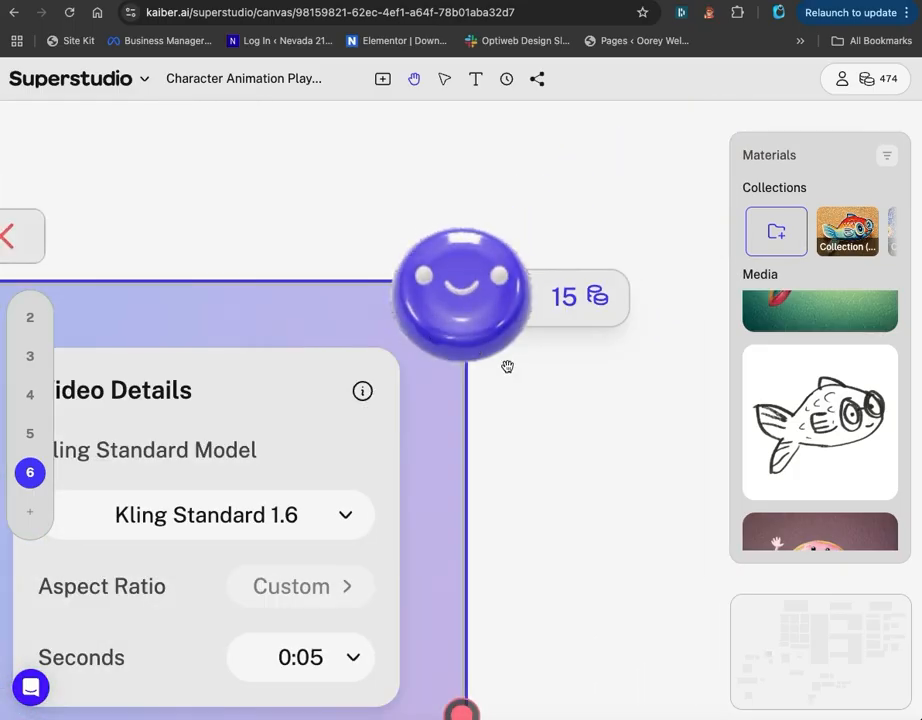
click(462, 297)
scroll(488, 395, down, 10)
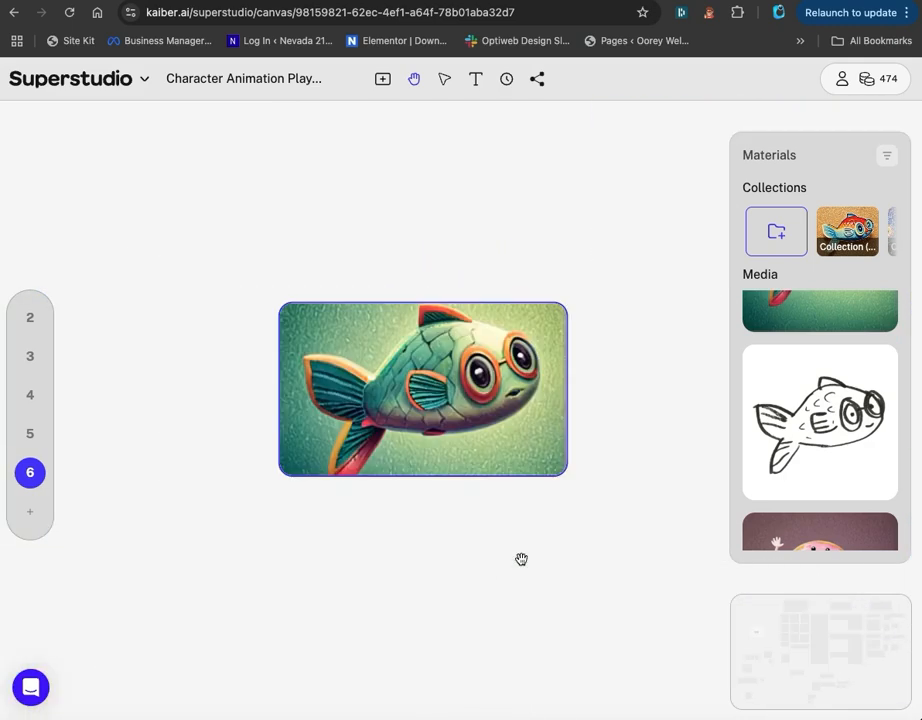
Play the generated fish video and examine its animation up close.
mouse_move(416, 394)
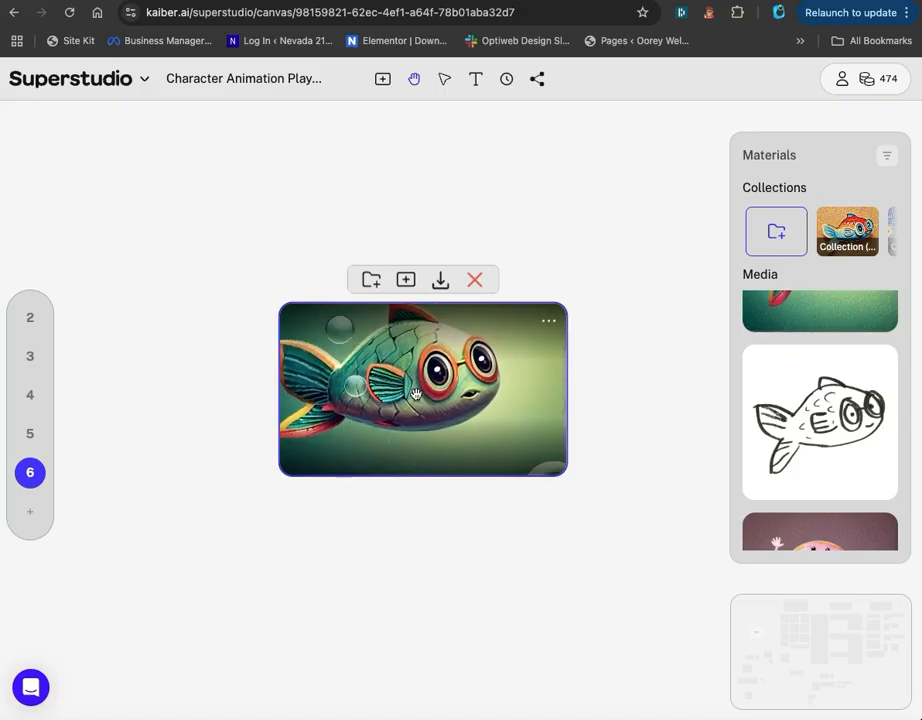
scroll(464, 392, up, 5)
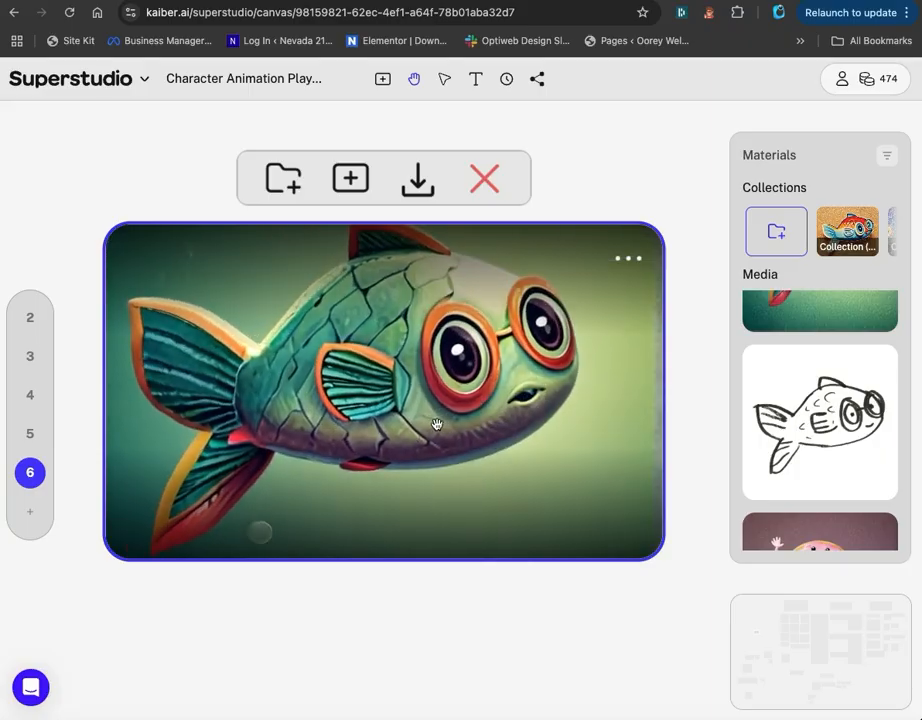
scroll(446, 430, down, 3)
scroll(446, 430, up, 1)
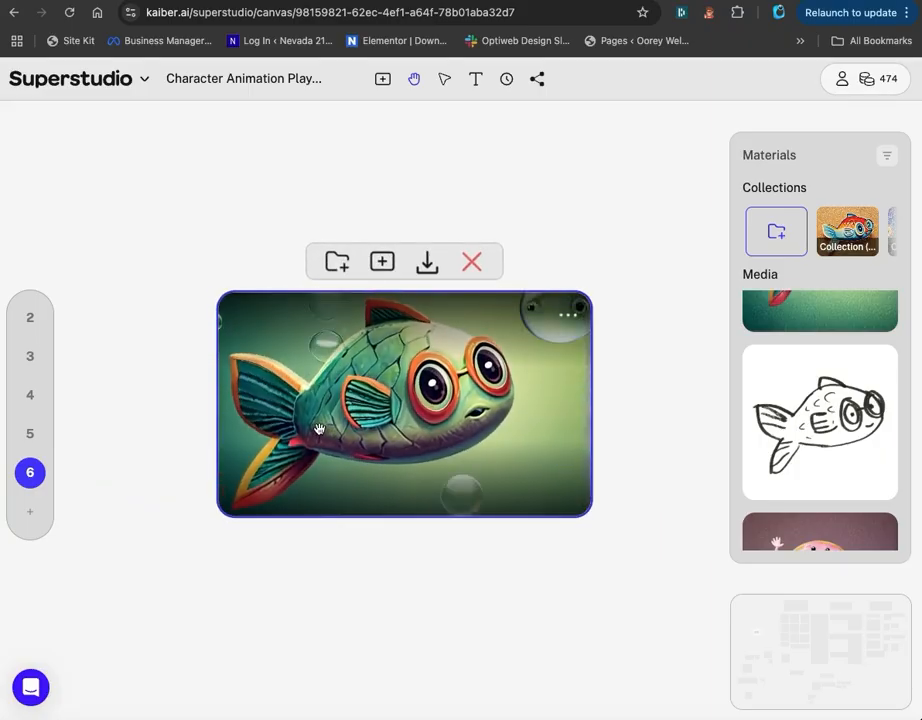
Switch to Canva to view the fish sketch on Page 2, and return to Superstudio to compare it with the video.
click(357, 2)
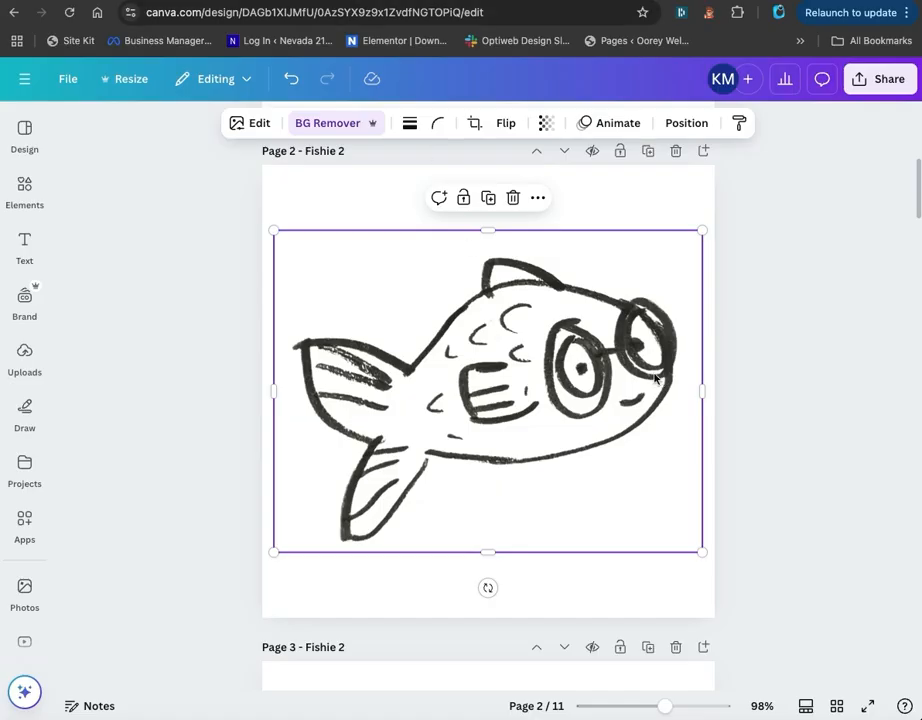
click(769, 389)
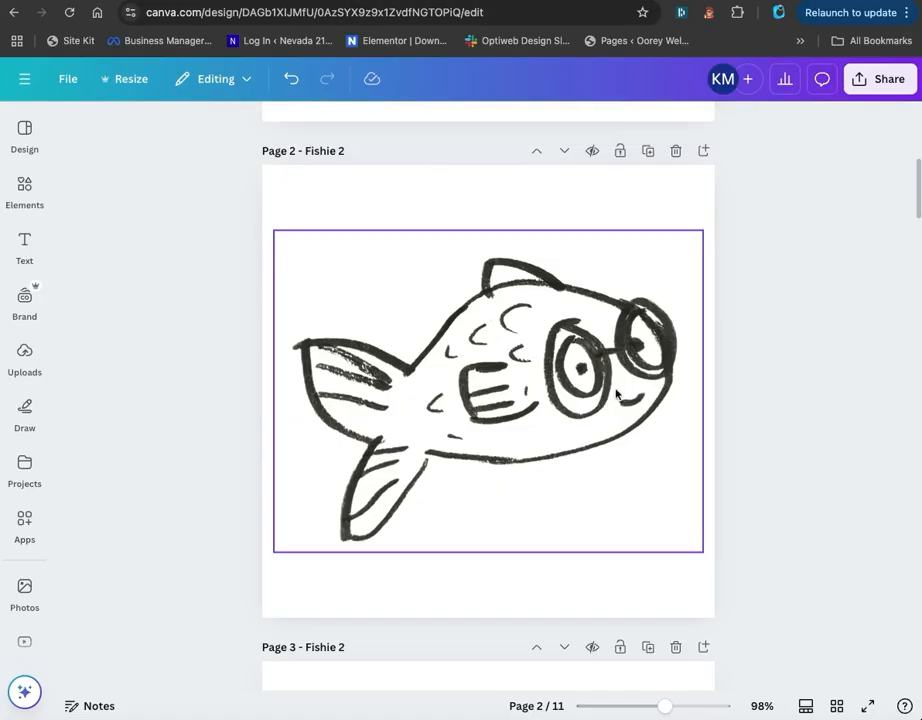
click(190, 2)
mouse_move(467, 471)
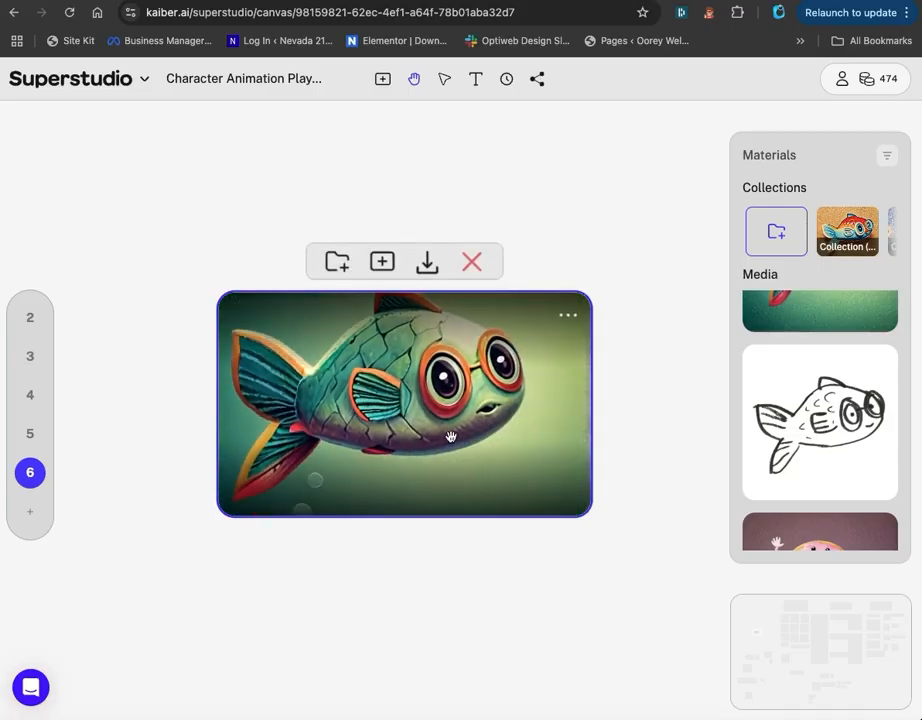